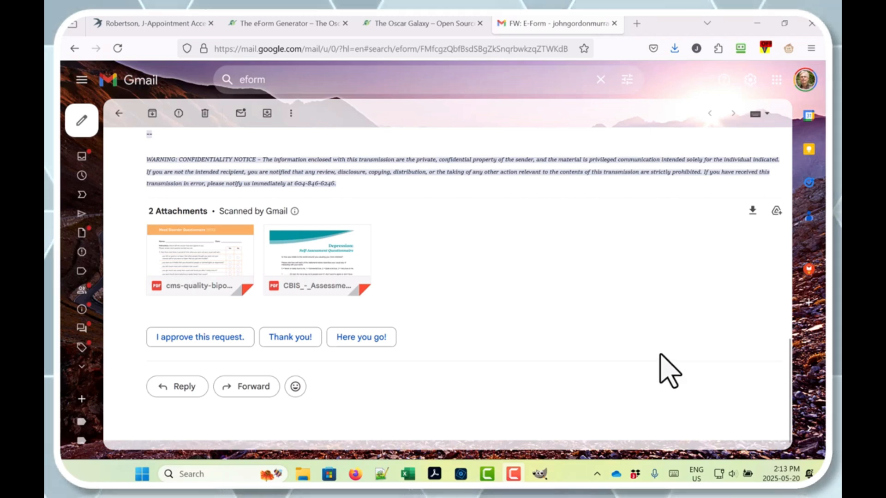
Step: Download the cms-quality-bipolar_disorder_mdq_screener.pdf attachment from the open e-mail
mouse_move(326, 286)
mouse_move(184, 284)
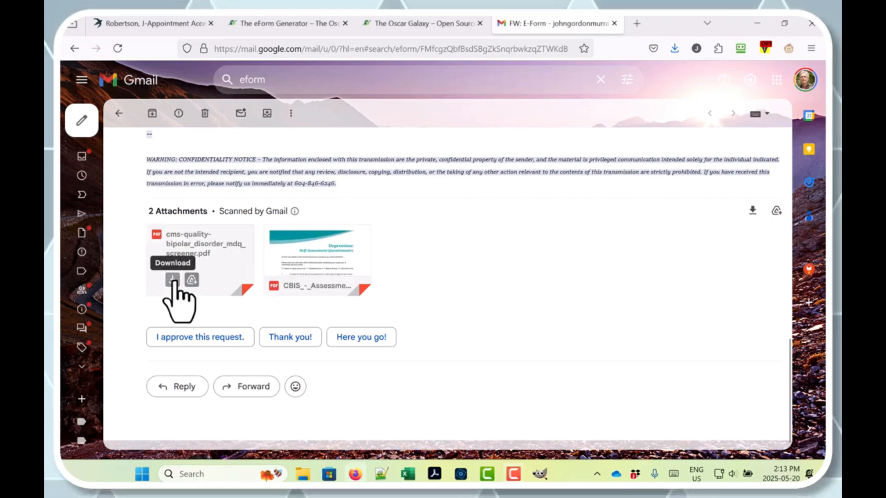
left_click(173, 280)
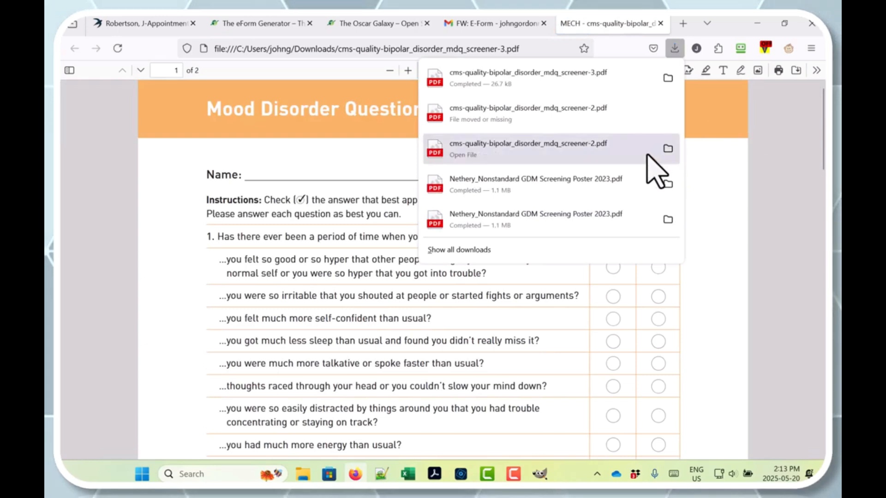
Step: Save the downloaded questionnaire in the Eform Generator folder as cms-quality-bipolar_disorder_mdq_screener.pdf
left_click(792, 72)
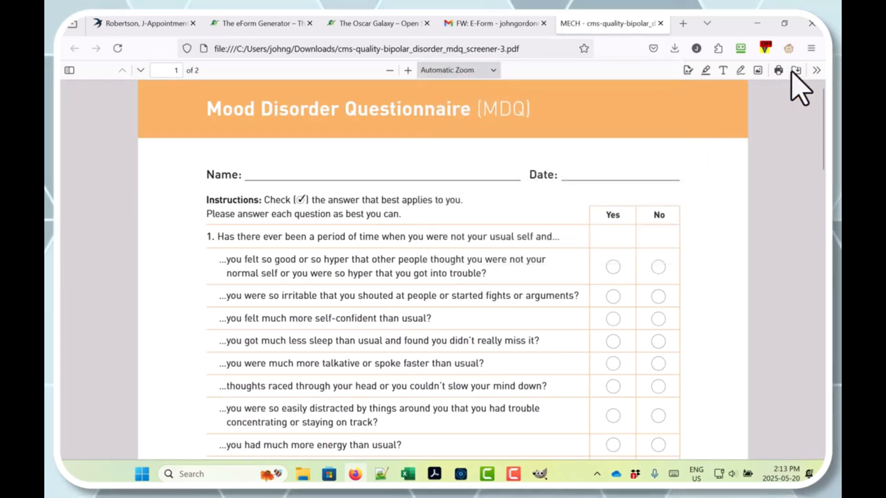
left_click(796, 72)
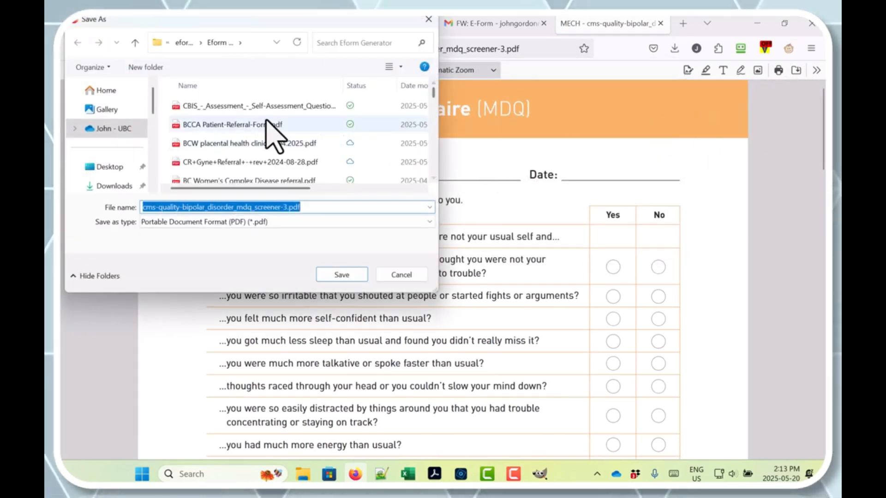
left_click(288, 207)
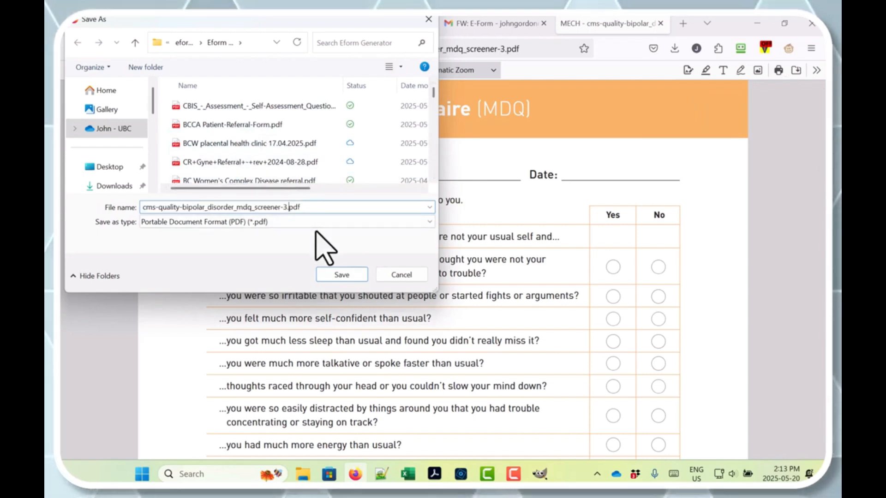
key("BackSpace")
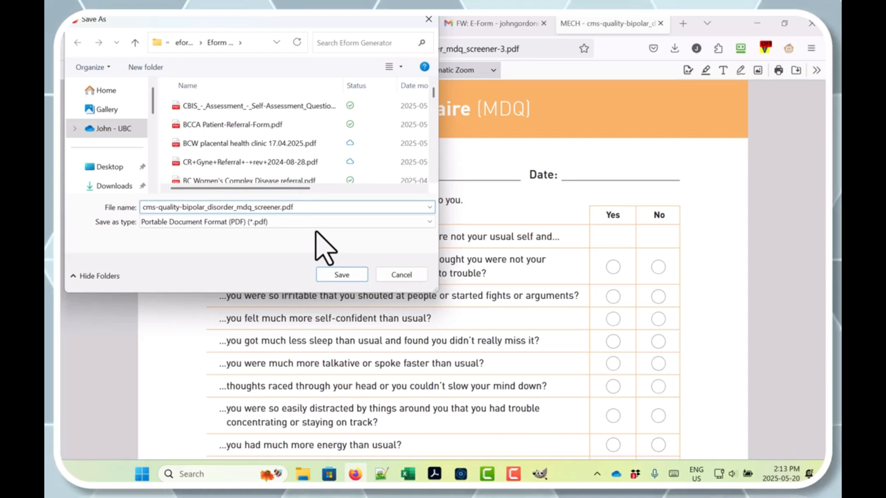
left_click(352, 276)
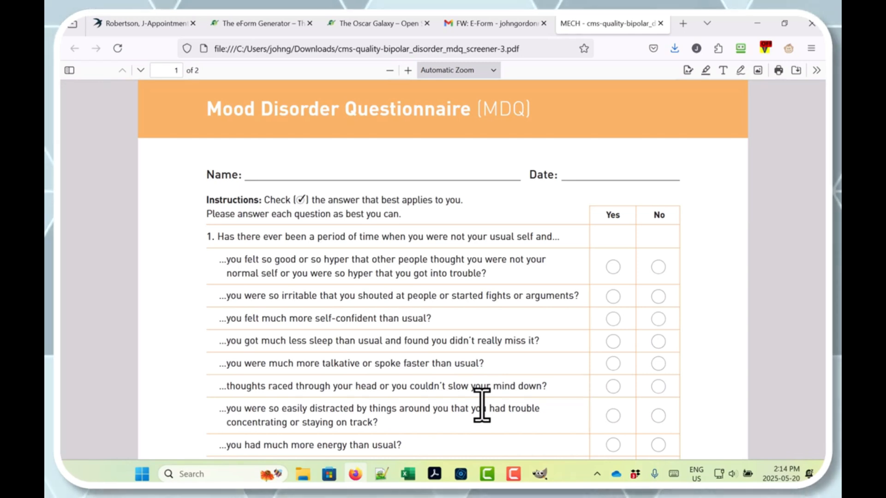
Step: Switch to GIMP, start opening an image file and browse to the eforms folder under OneDrive - UBC
mouse_move(538, 481)
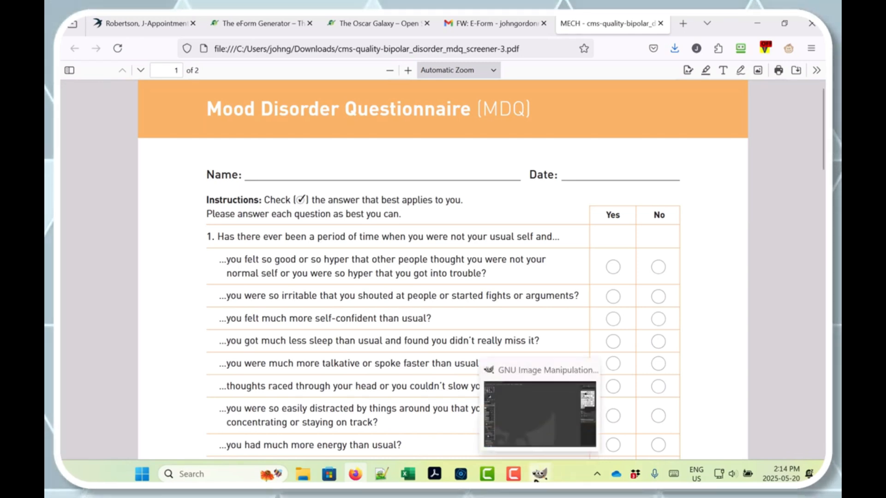
left_click(526, 372)
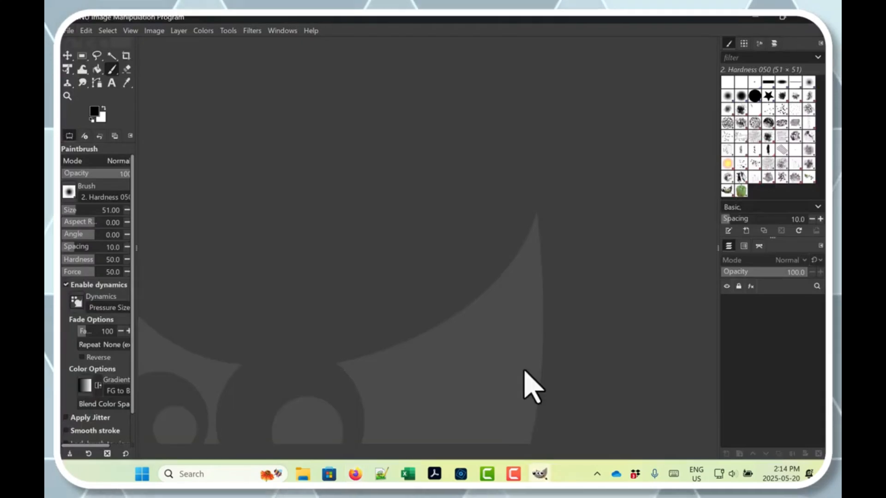
left_click(70, 31)
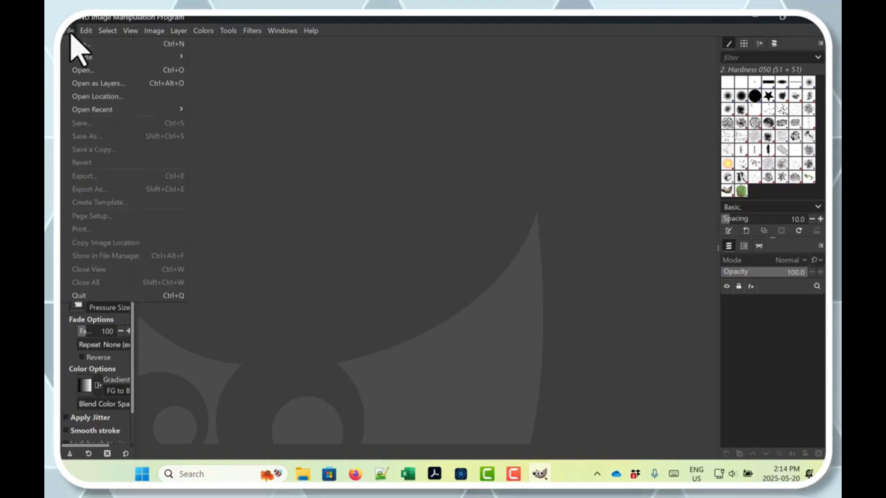
left_click(97, 69)
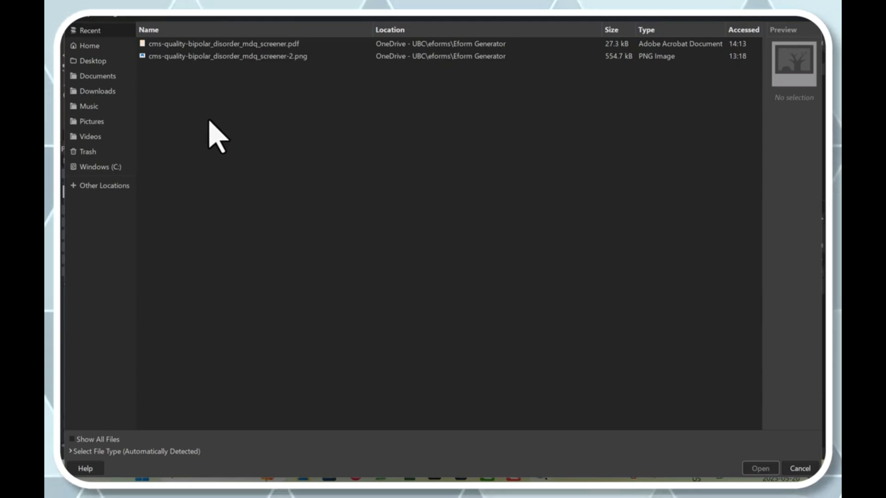
left_click(124, 80)
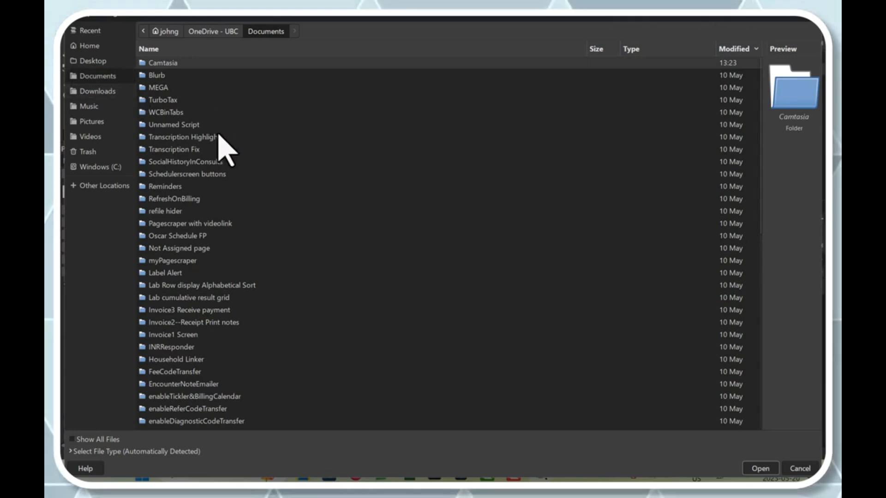
scroll(186, 124, "down", 5)
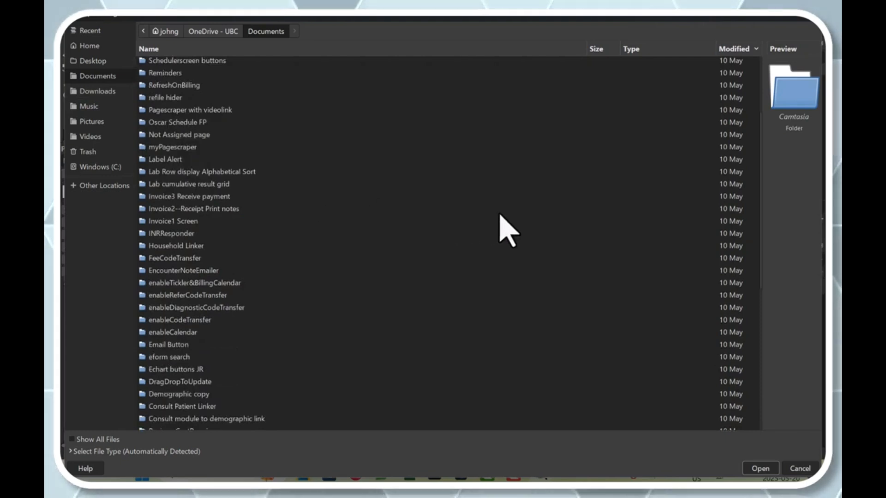
key("alt+Up")
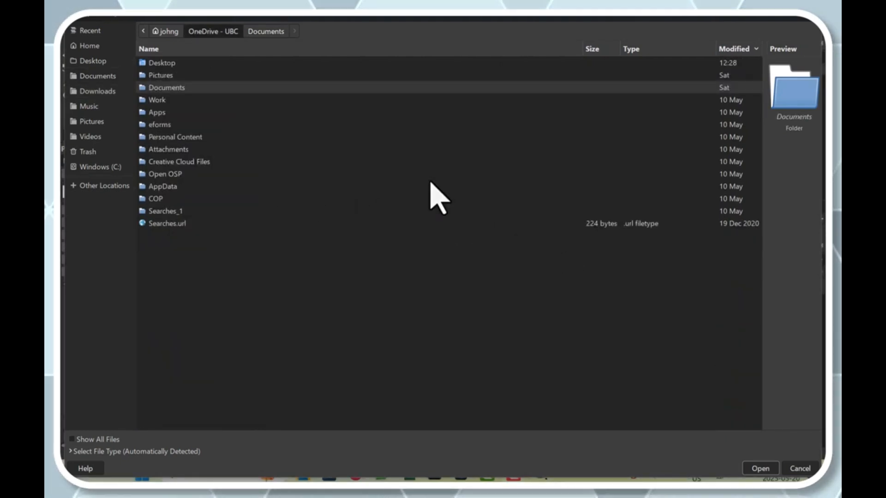
double_click(167, 129)
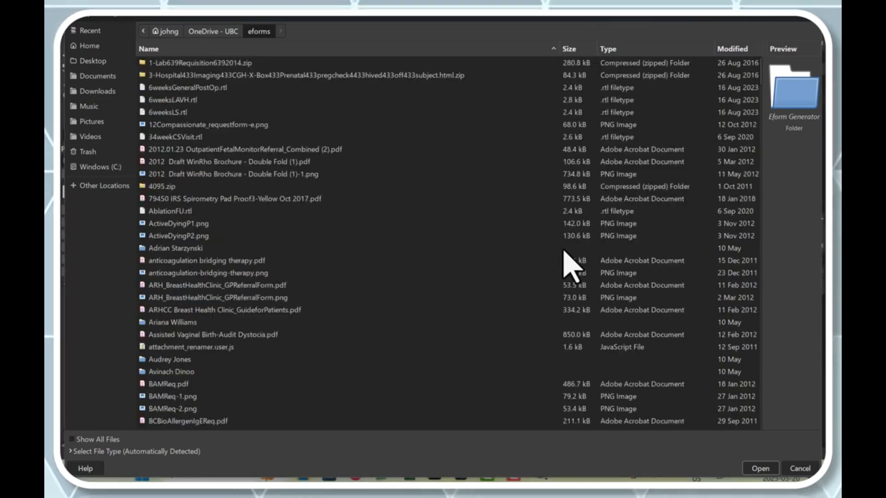
Step: Go into the Eform Generator folder inside eforms
scroll(293, 184, "down", 10)
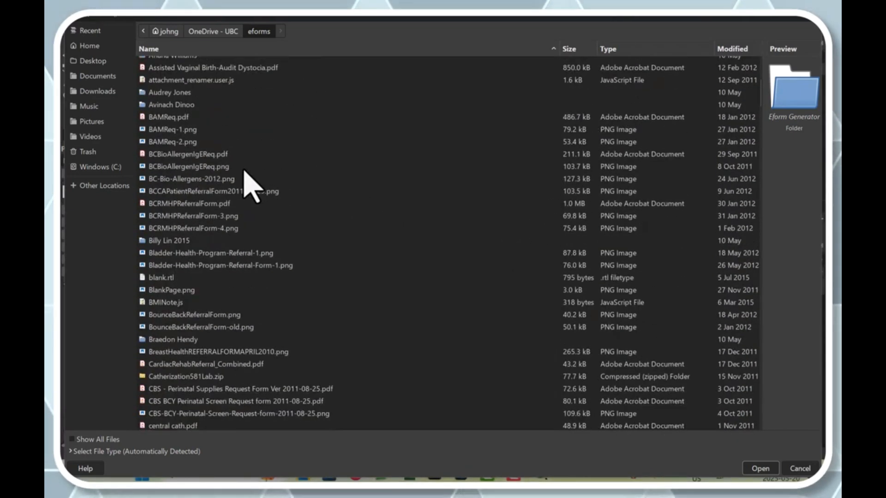
scroll(244, 171, "down", 10)
scroll(244, 171, "down", 8)
scroll(241, 172, "down", 2)
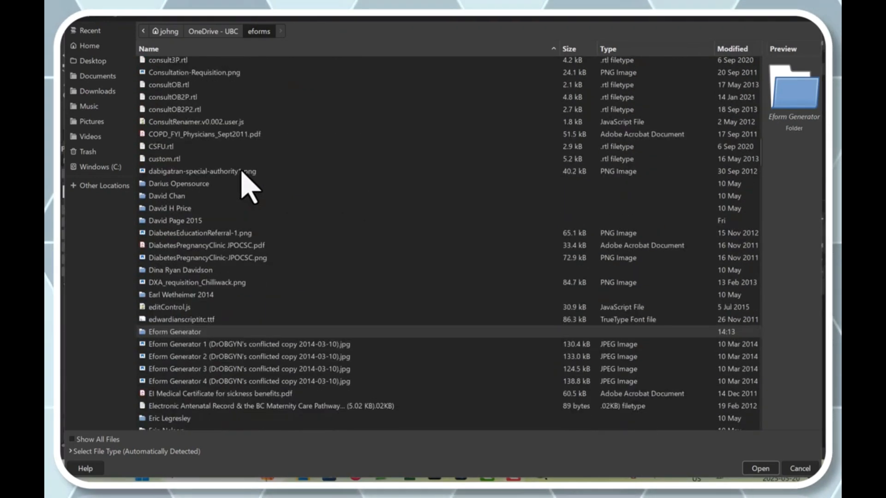
double_click(209, 332)
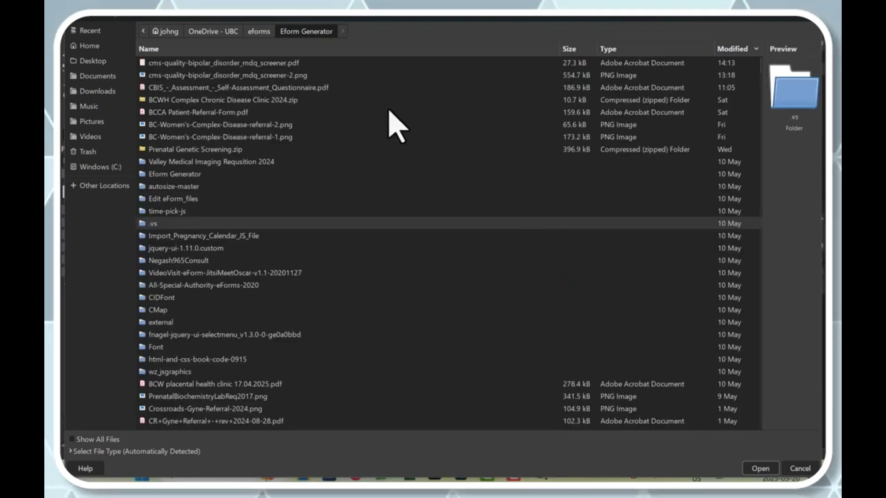
Step: Load only page 1 of cms-quality-bipolar_disorder_mdq_screener.pdf
left_click(282, 65)
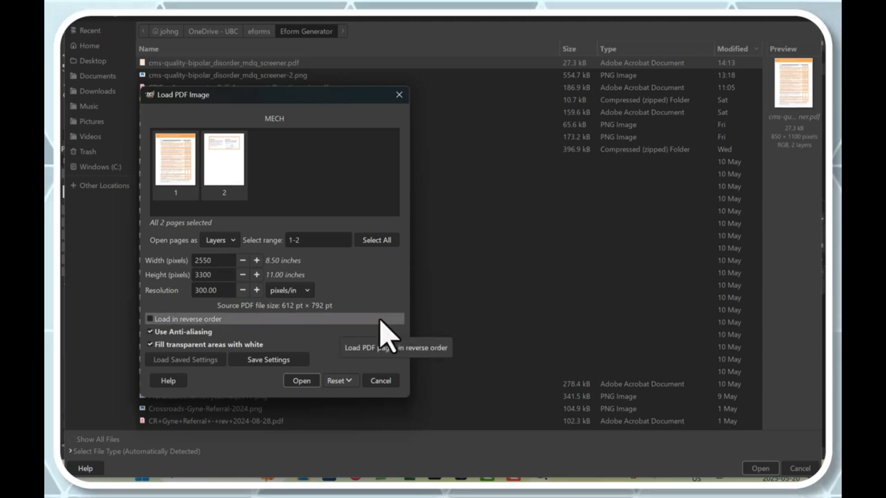
left_click(179, 154)
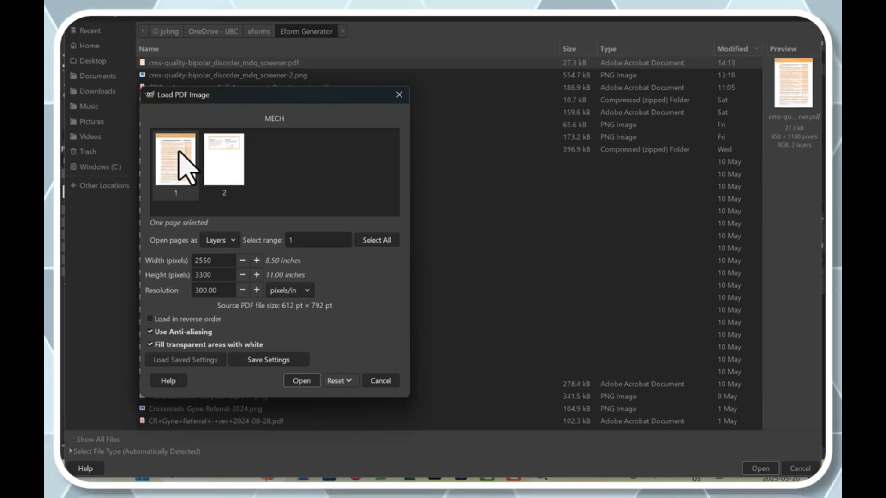
left_click(302, 381)
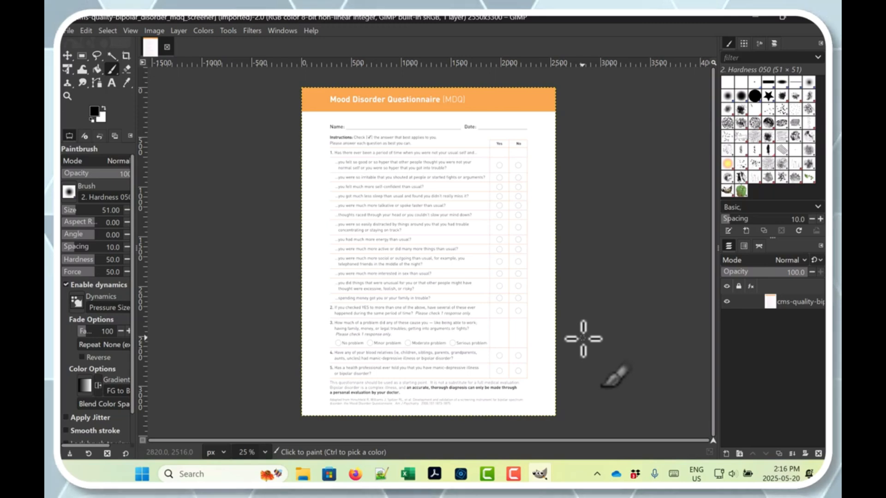
Step: Flatten the questionnaire image and scale it to a width of 1500 px, keeping its proportions
left_click(159, 32)
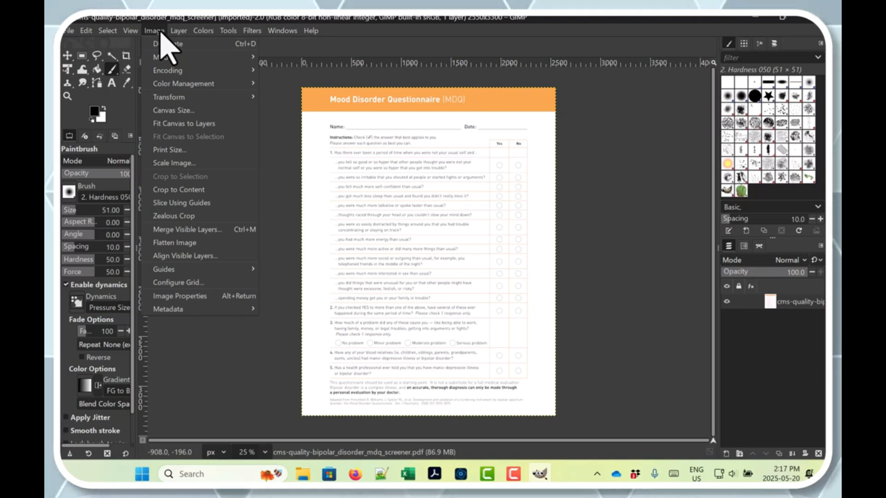
left_click(171, 246)
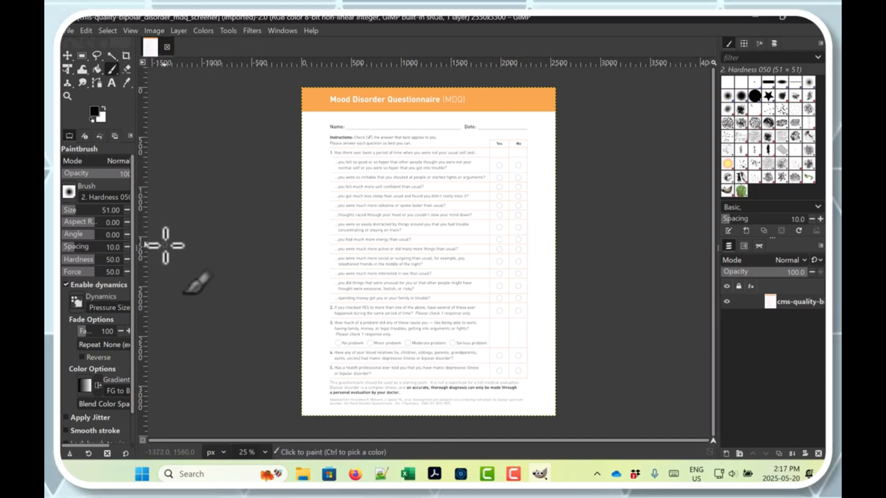
left_click(153, 31)
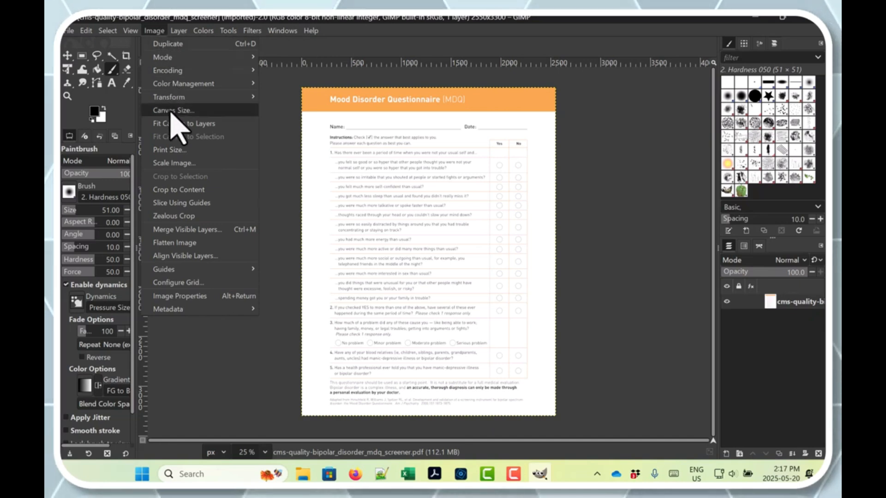
left_click(190, 164)
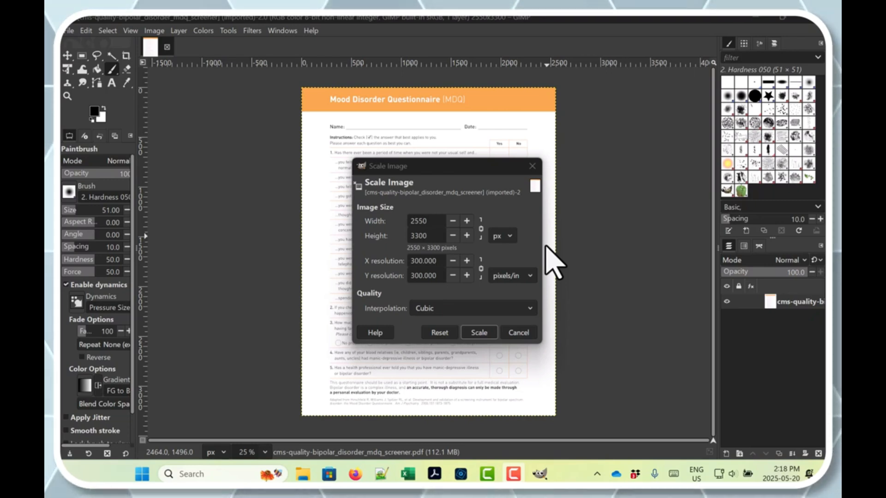
left_click(429, 224)
left_click_drag(429, 224, 402, 224)
type("1500")
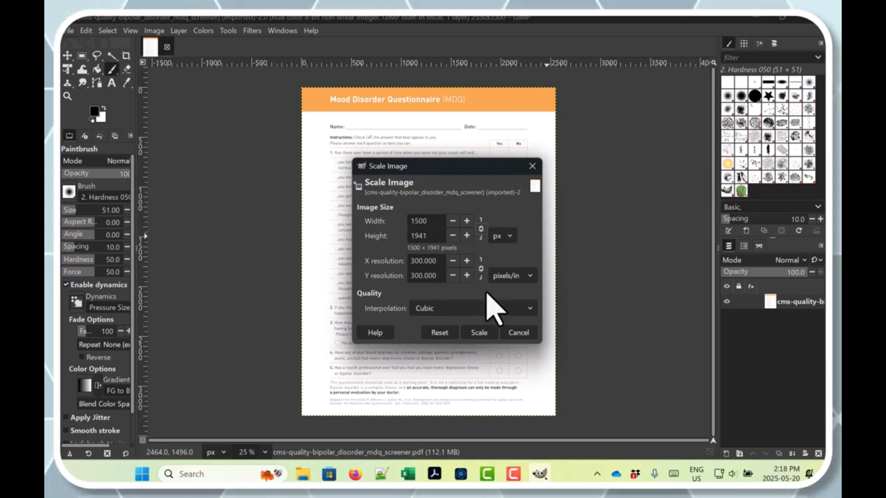
left_click(478, 333)
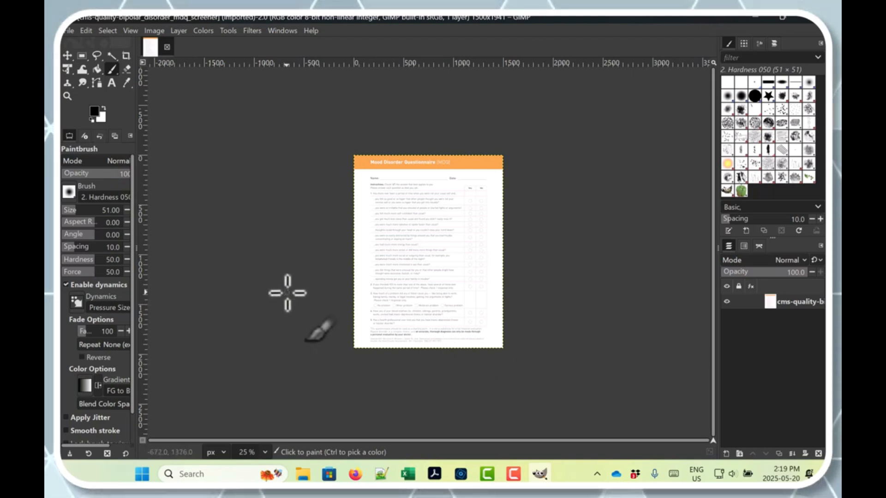
Step: Export the questionnaire as the PNG image cms-quality-bipolar_disorder_mdq_screener.png in the Eform Generator folder, keeping the offered PNG options
left_click(70, 30)
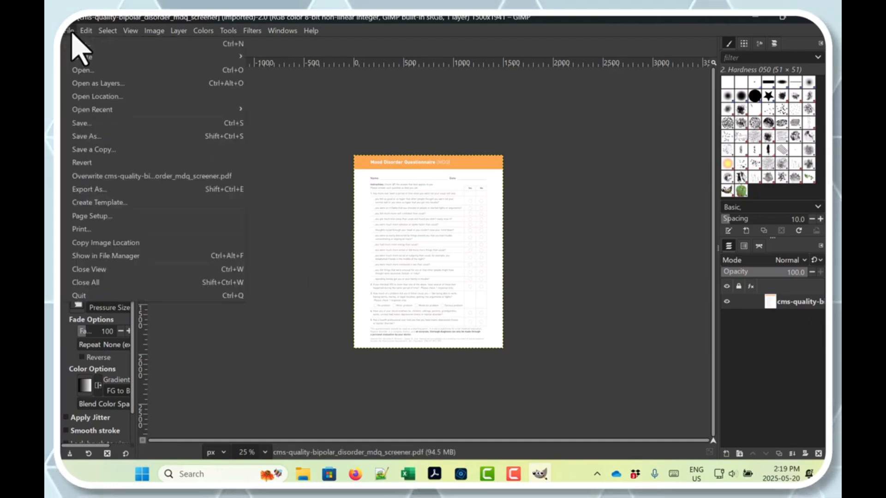
left_click(104, 189)
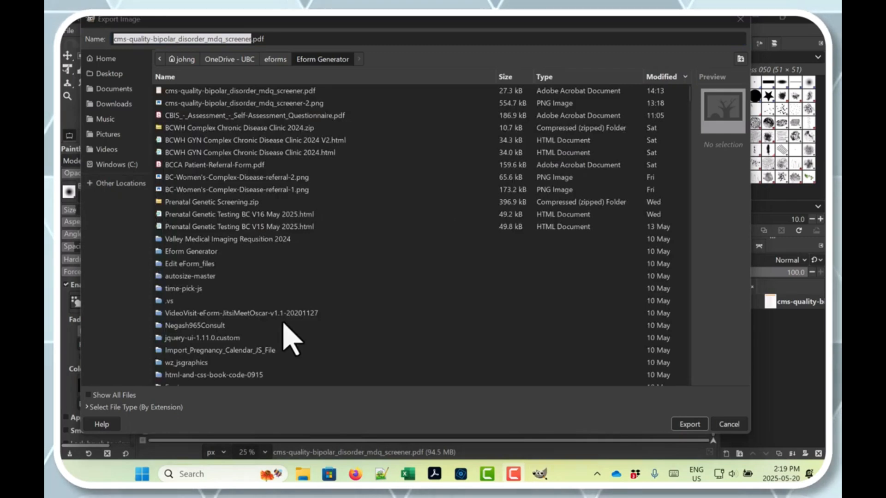
left_click(165, 408)
scroll(175, 381, "down", 3)
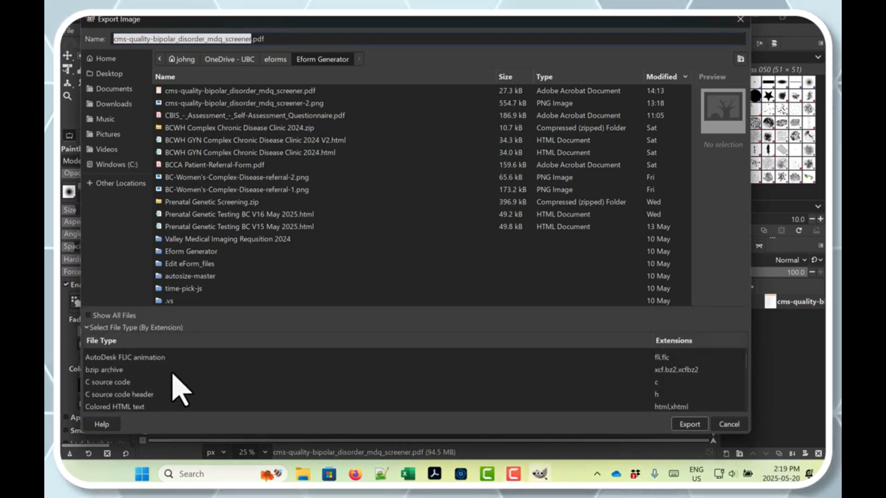
scroll(173, 372, "down", 5)
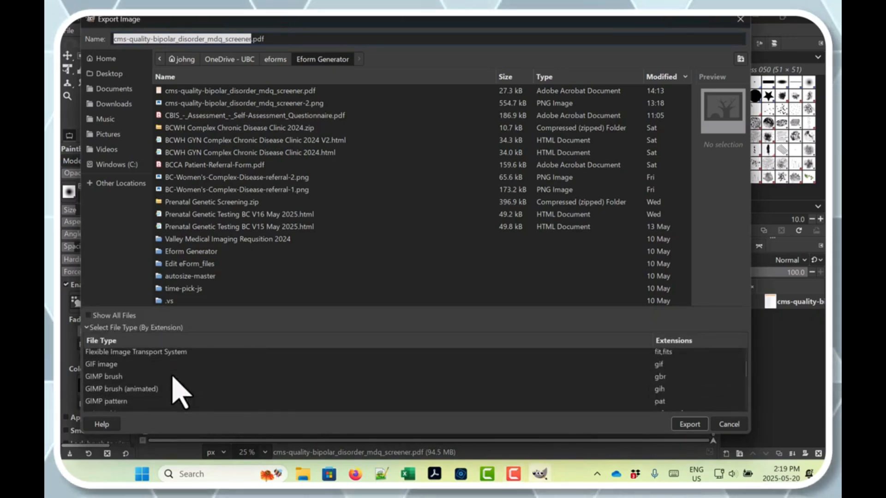
scroll(179, 392, "down", 5)
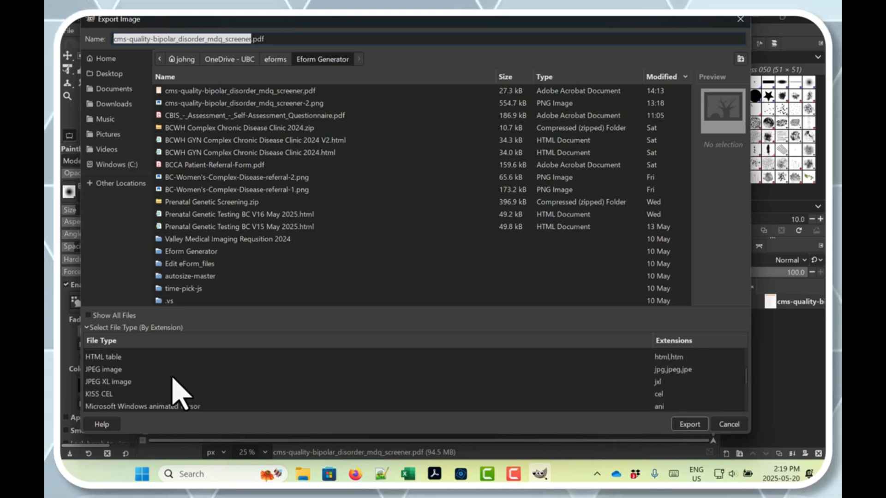
scroll(179, 394, "down", 4)
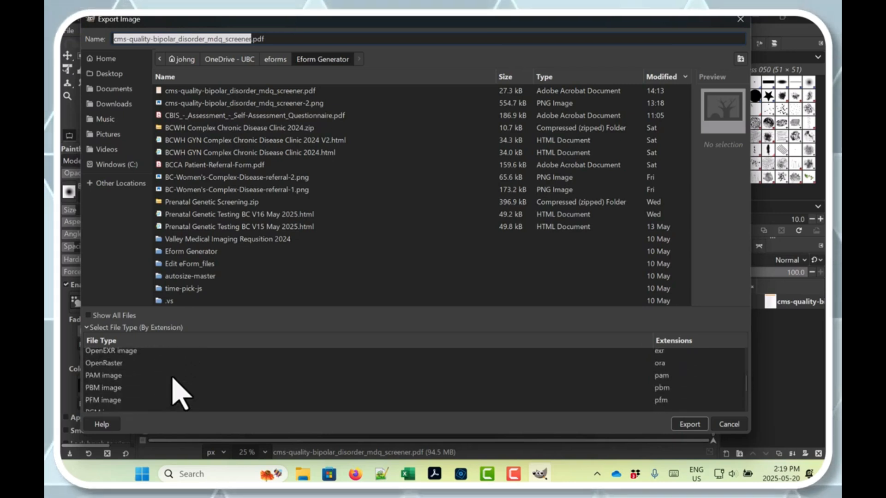
scroll(179, 394, "down", 1)
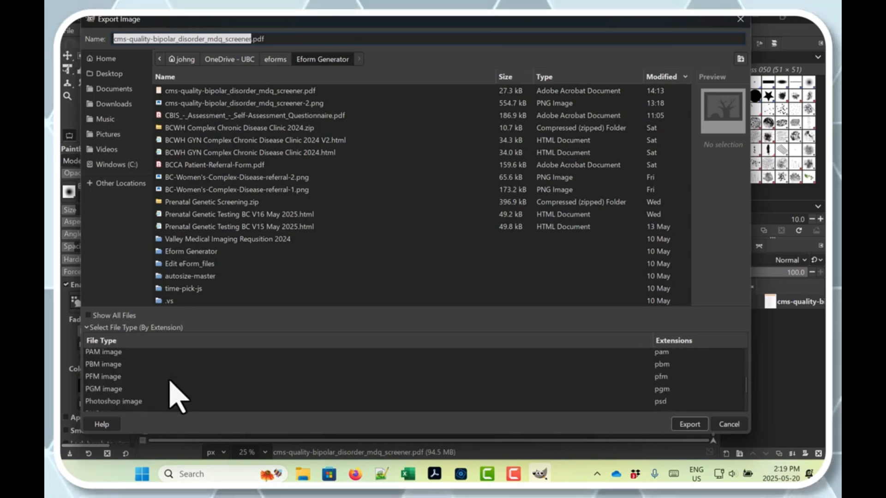
scroll(179, 393, "down", 1)
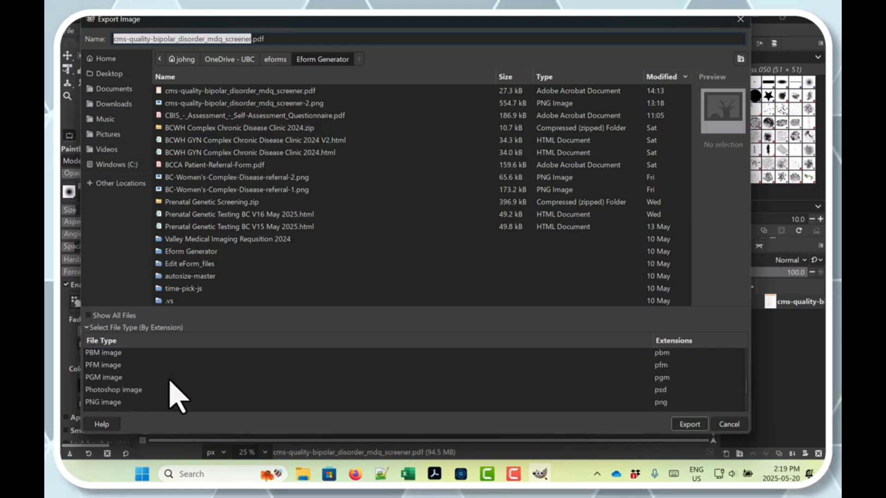
left_click(108, 402)
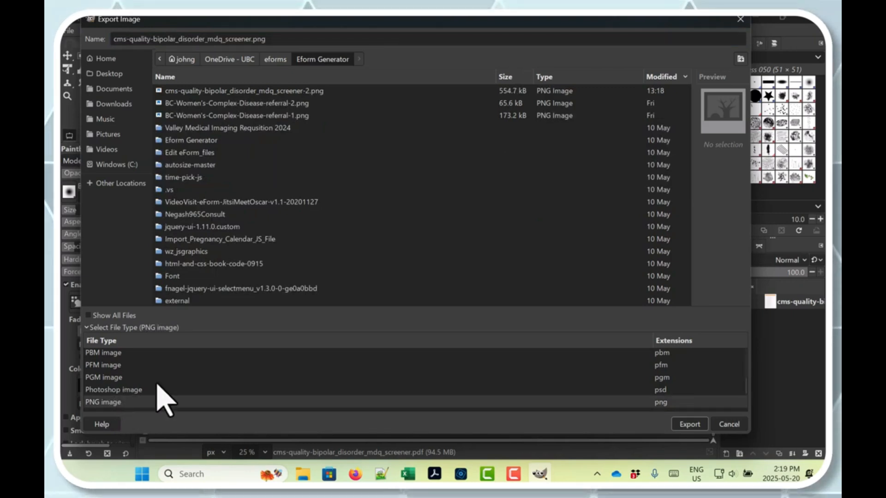
left_click(687, 424)
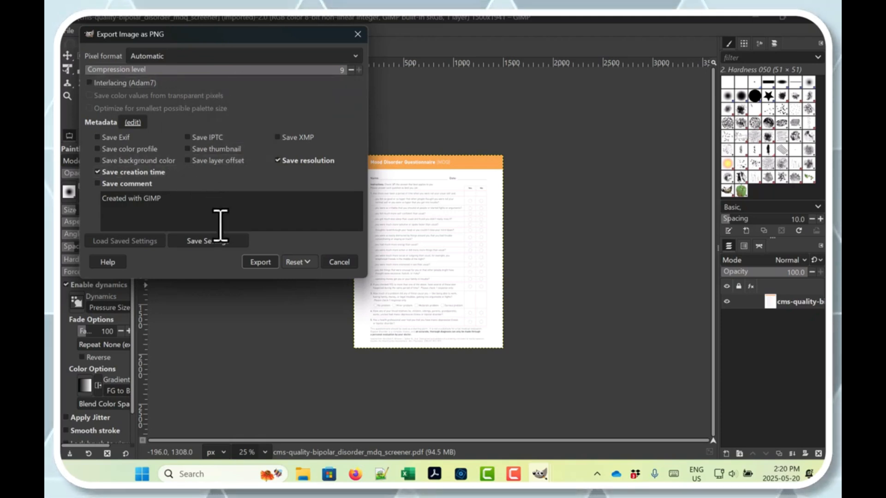
left_click(259, 263)
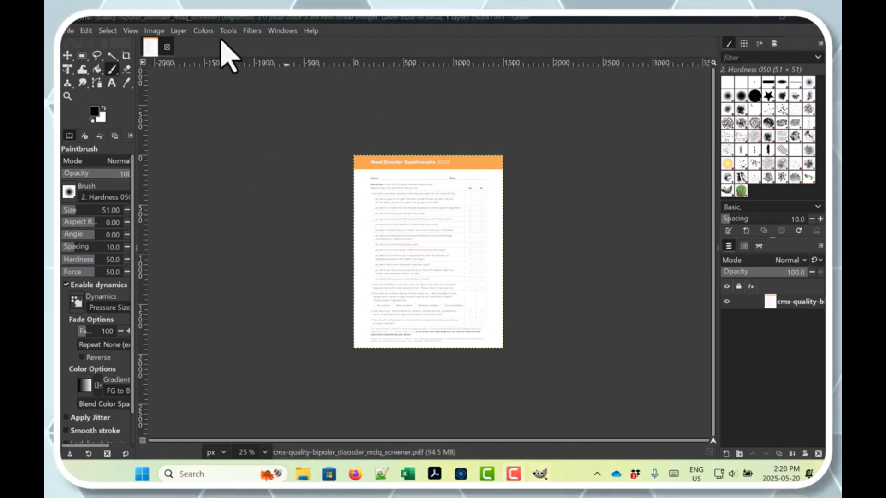
Step: Put GIMP away and start the Photo Editor of Adobe Photoshop Elements 2025
left_click(758, 19)
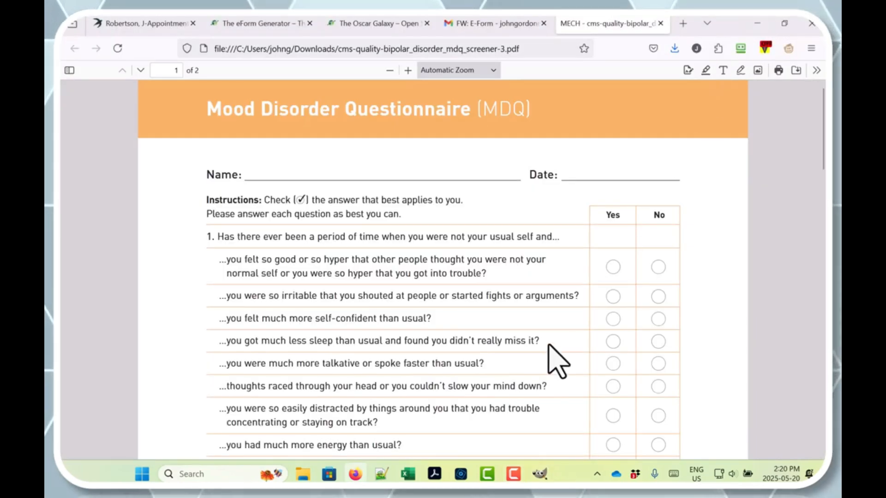
left_click(460, 474)
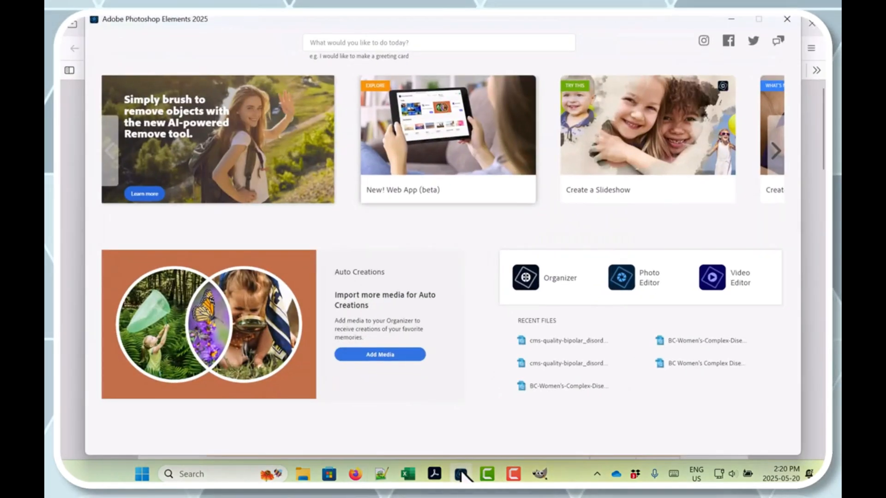
left_click(614, 290)
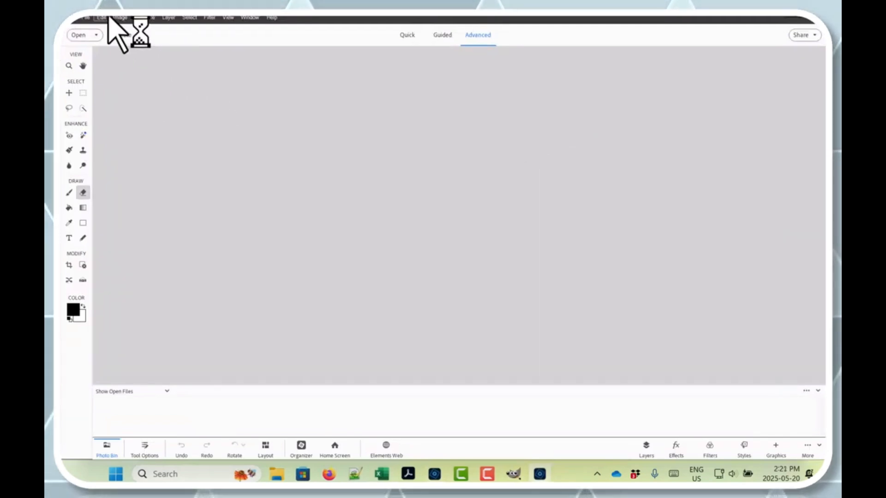
Step: Import only page 2 of cms-quality-bipolar_disorder_mdq_screener.pdf from the Eform Generator folder and flatten the image
left_click(86, 17)
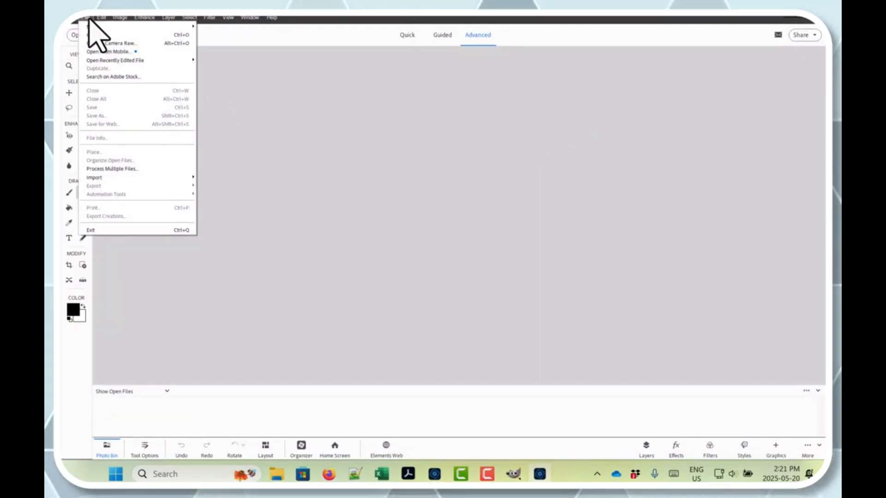
left_click(92, 34)
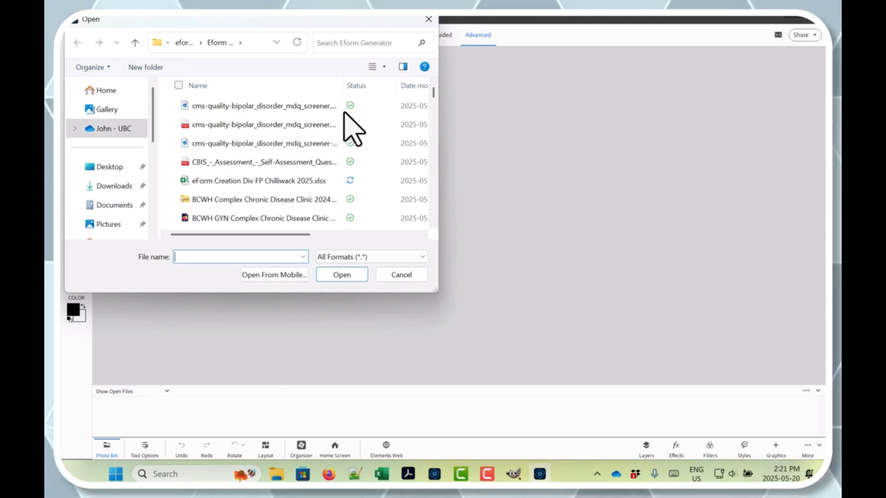
left_click(258, 129)
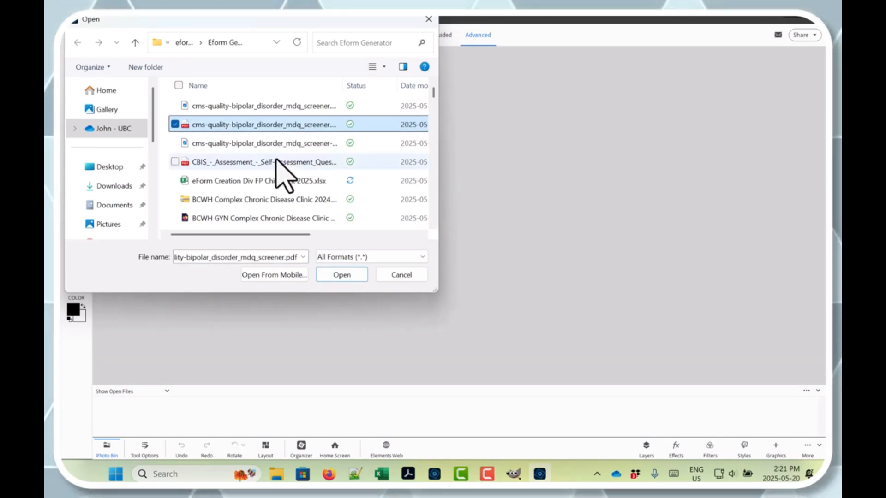
left_click(324, 273)
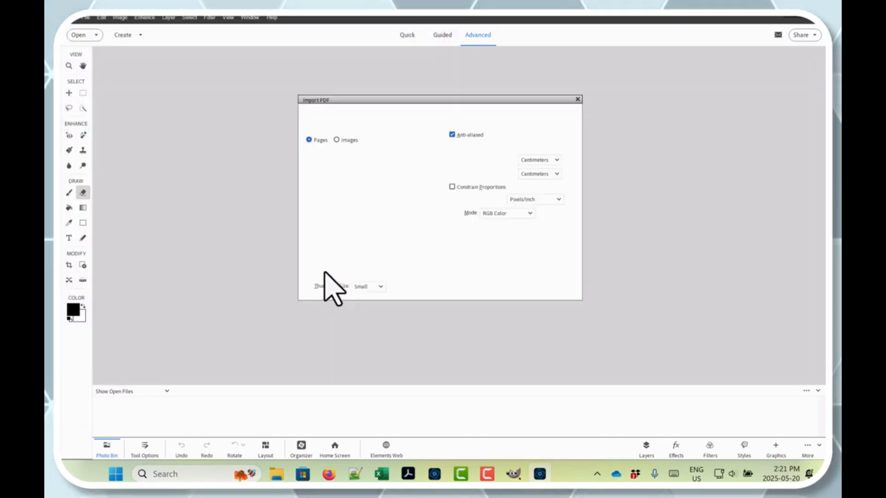
left_click(359, 169)
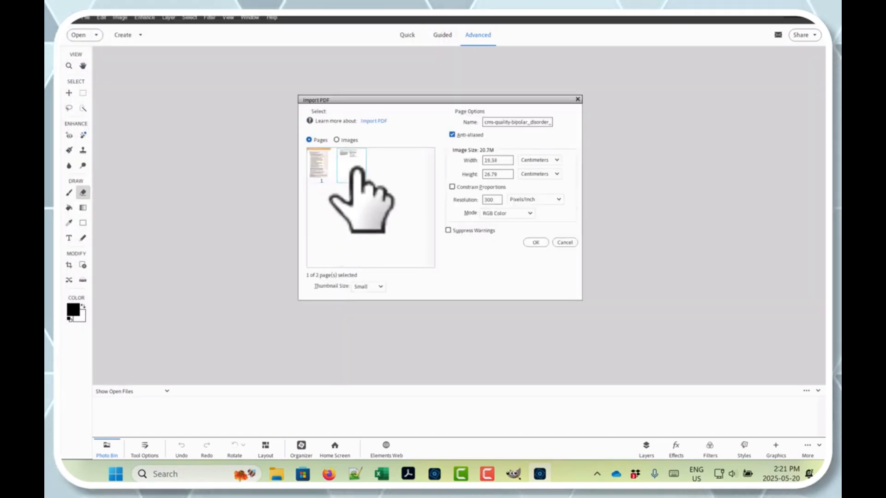
left_click(533, 242)
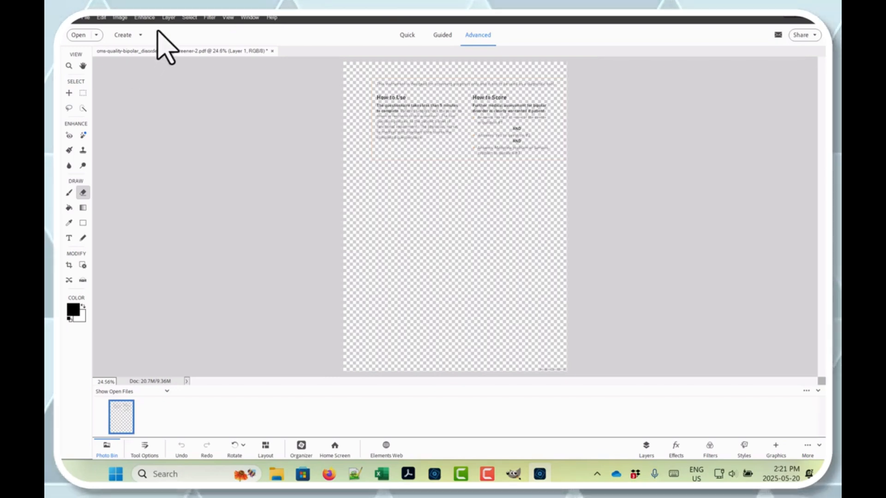
left_click(164, 18)
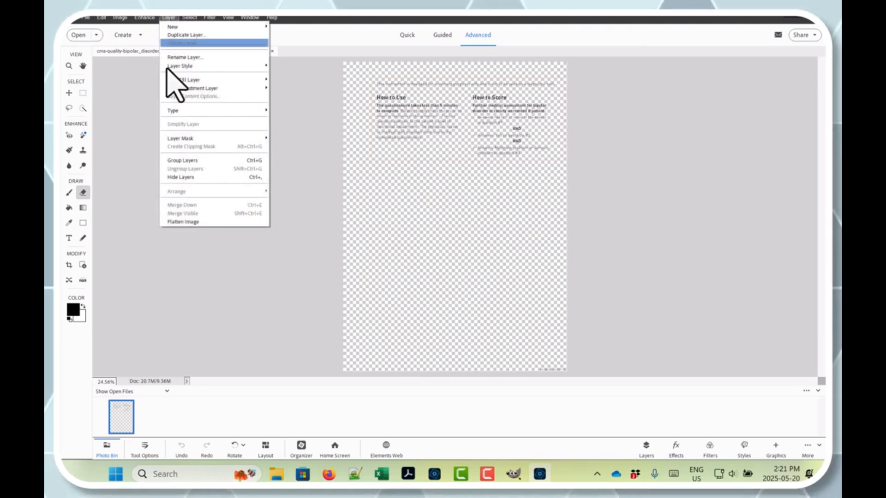
left_click(196, 222)
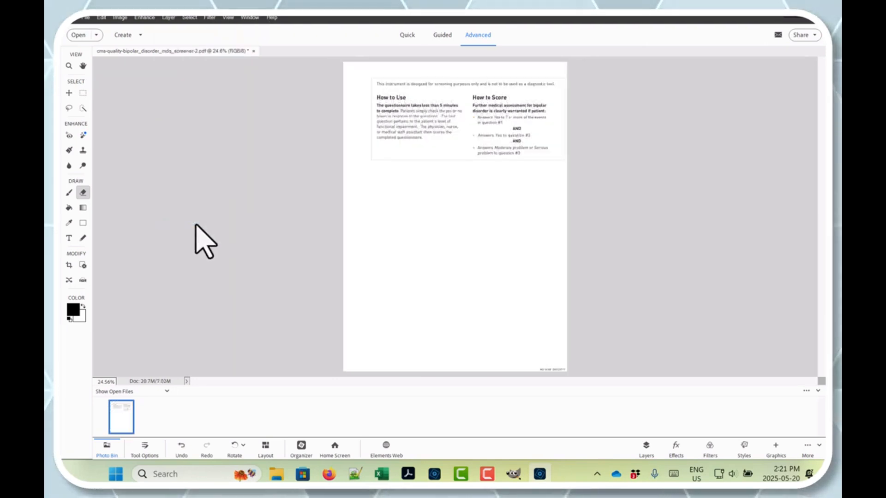
Step: Set up a Save for Web export as PNG-8, 1500 px wide and 1941 px high, with the proportions unlinked
left_click(88, 18)
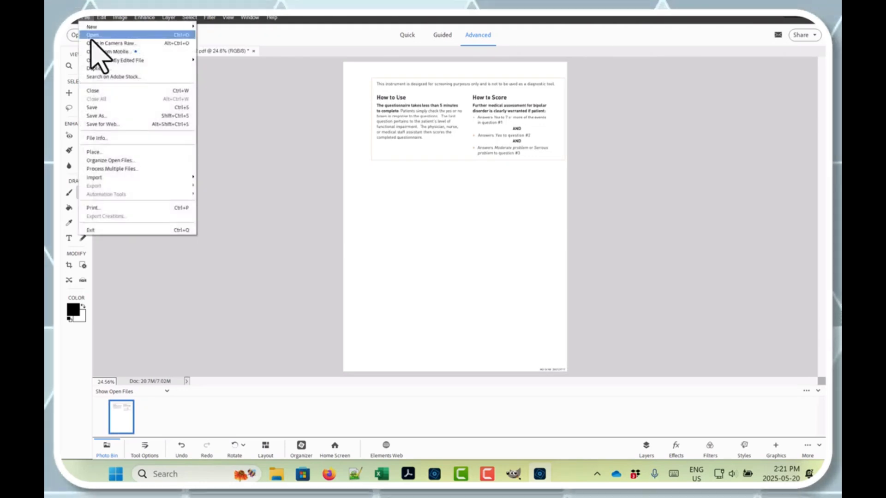
left_click(124, 125)
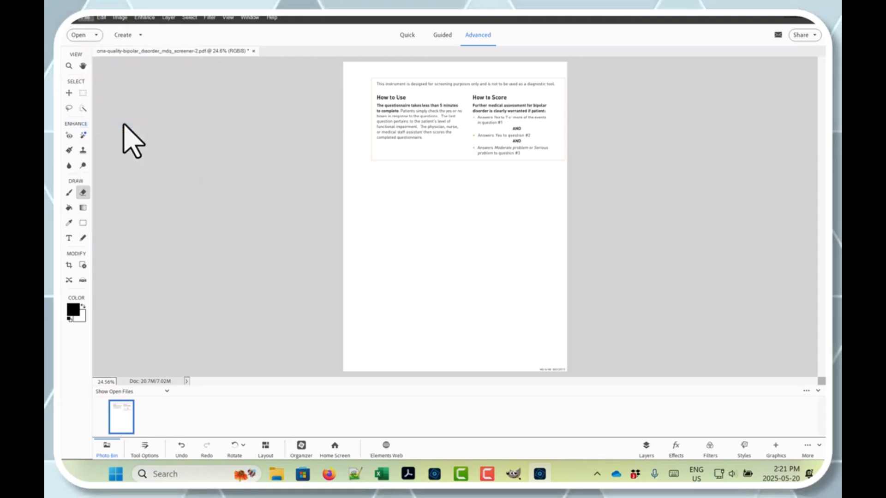
left_click_drag(344, 100, 268, 150)
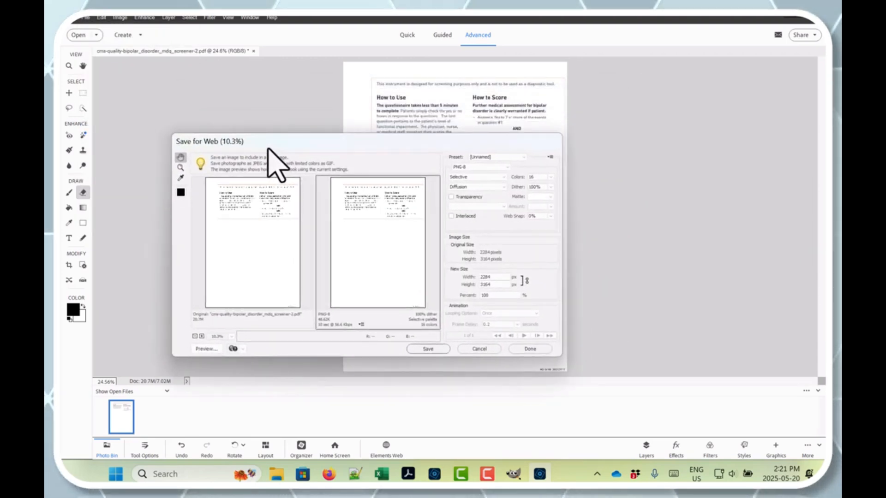
left_click(506, 167)
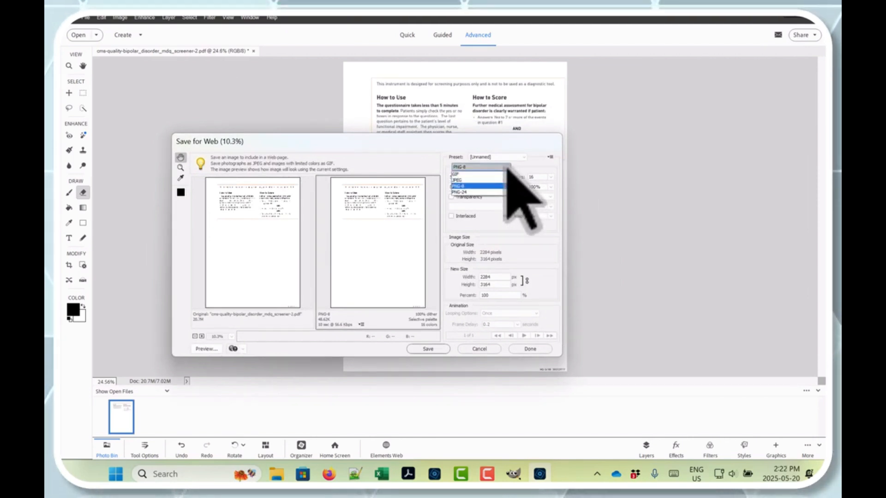
left_click(507, 168)
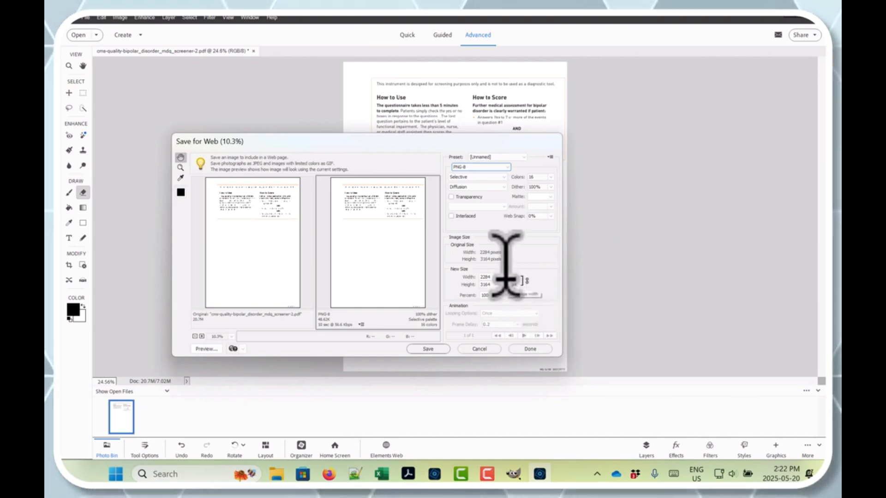
double_click(485, 277)
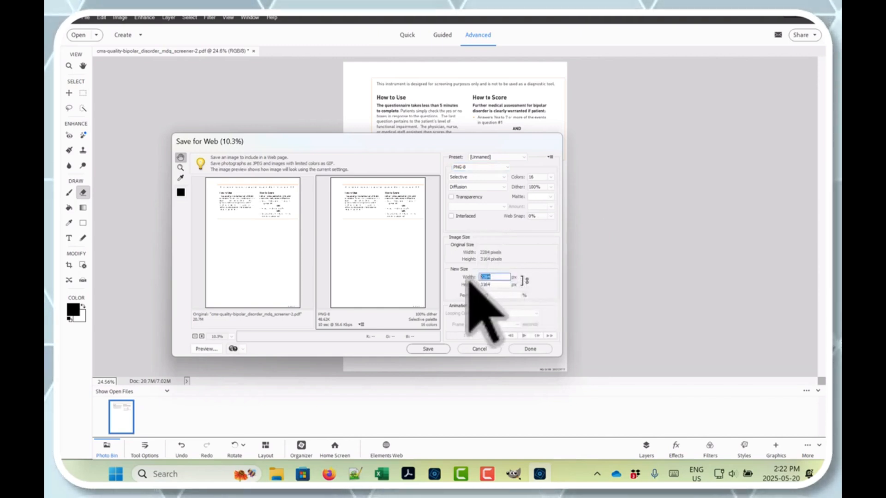
type("1500")
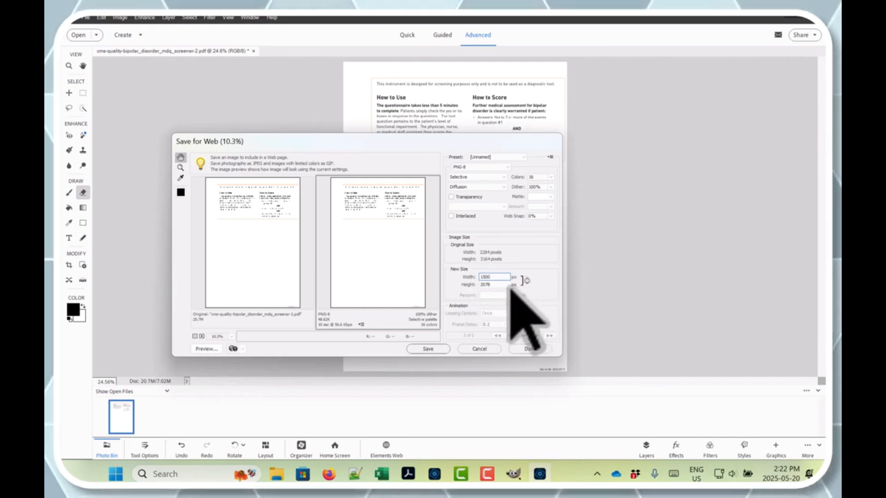
left_click(507, 284)
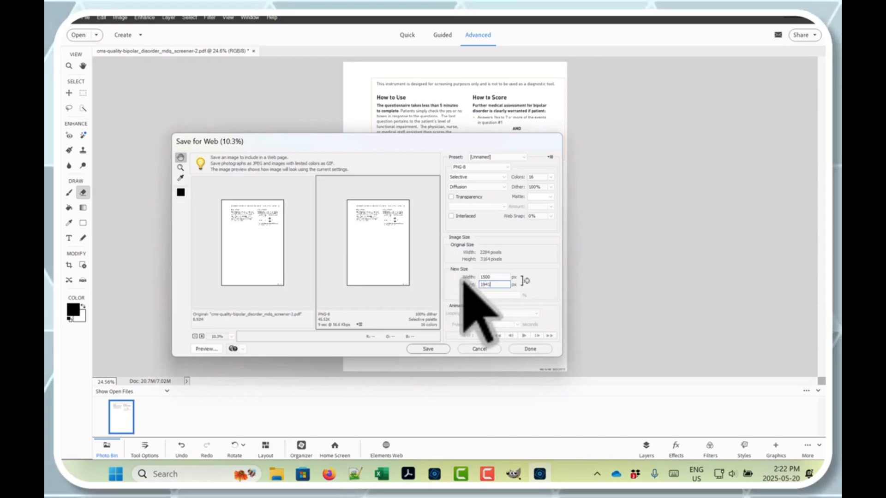
Step: Save the optimized image as cms-quality-bipolar_disorder_mdq_screener-2.png in the Eform Generator folder, replacing the existing file
left_click(425, 349)
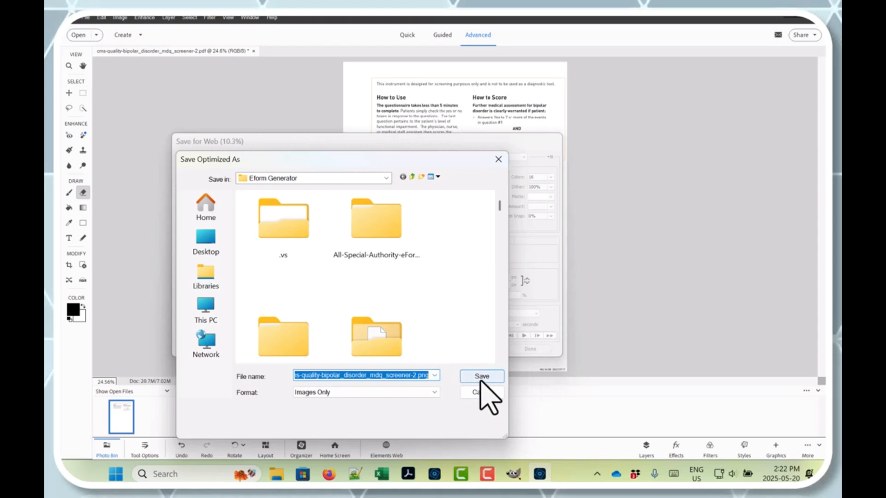
left_click(481, 376)
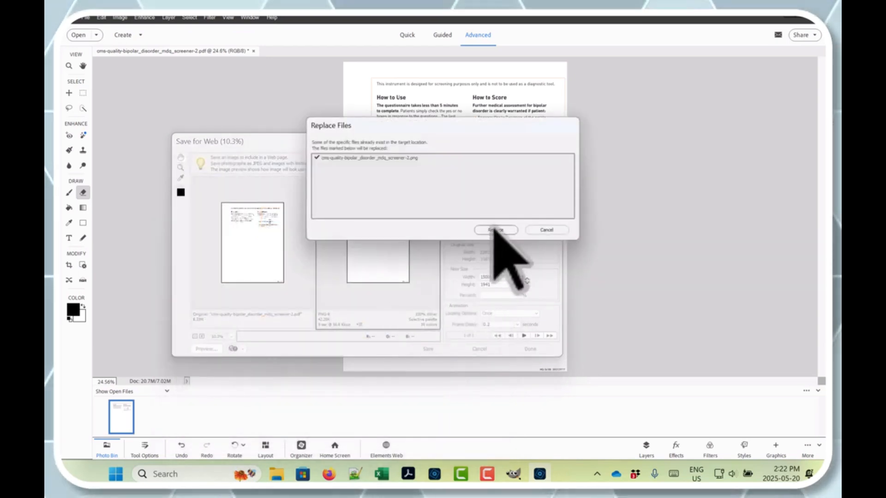
left_click(495, 230)
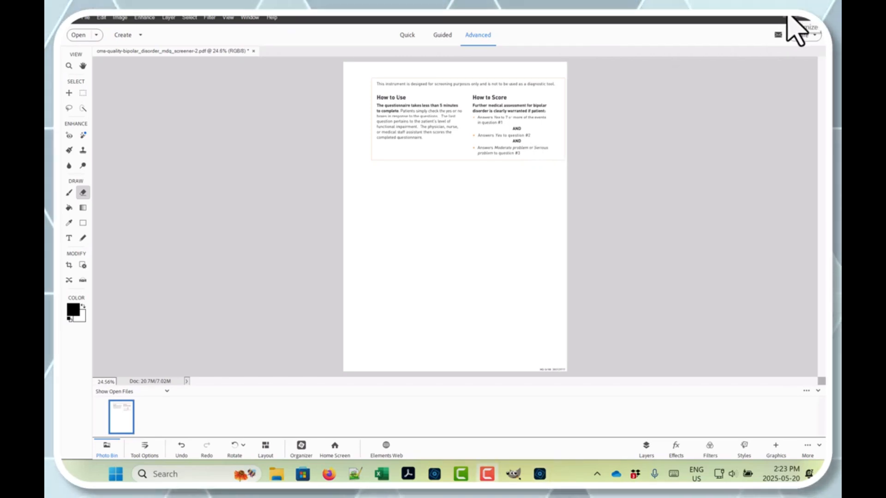
Step: Put Photoshop Elements away and switch to the Mood Disorder Questionnaire PDF in Firefox
left_click(790, 18)
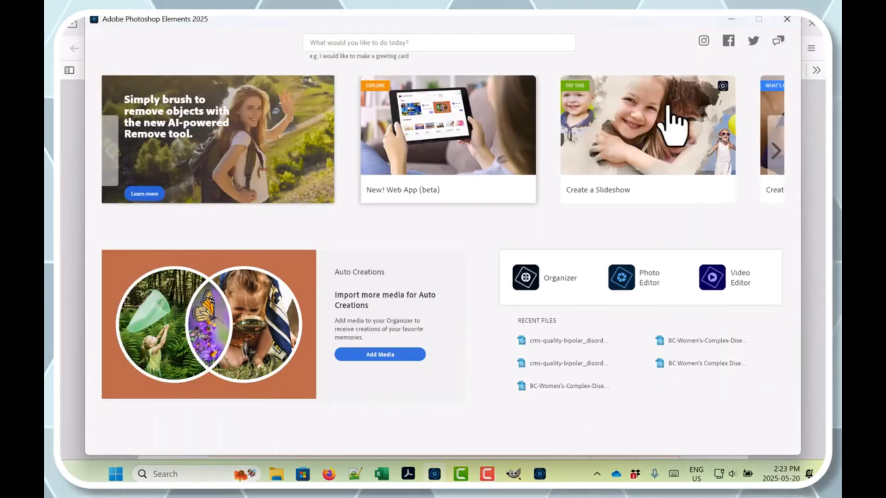
left_click(333, 477)
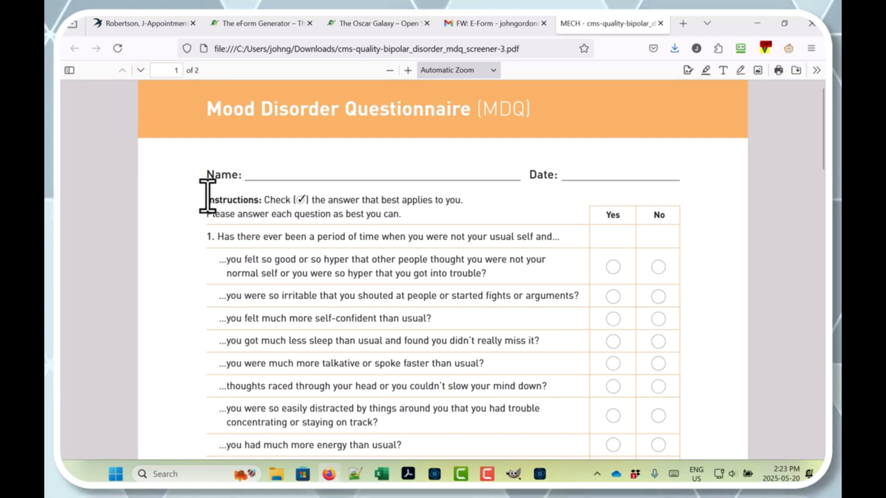
Step: Switch to the OSCAR appointment schedule and open the Image Library within the administration area's eForm management
left_click(153, 24)
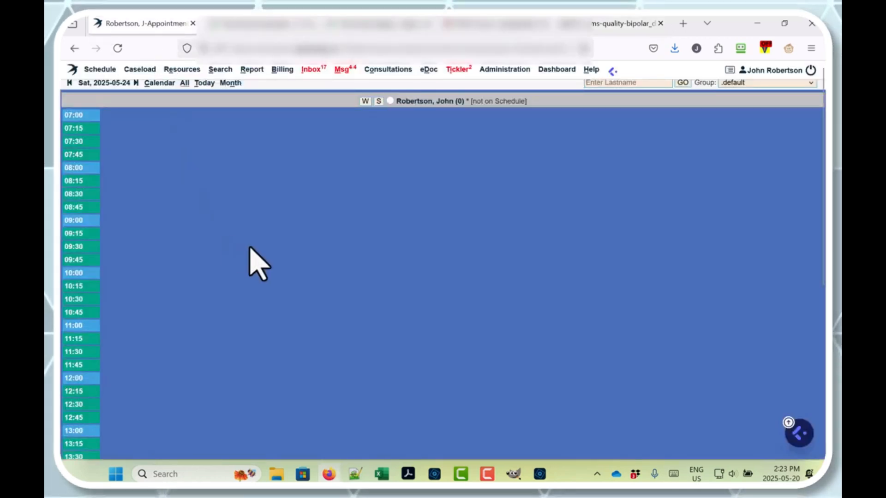
left_click(488, 70)
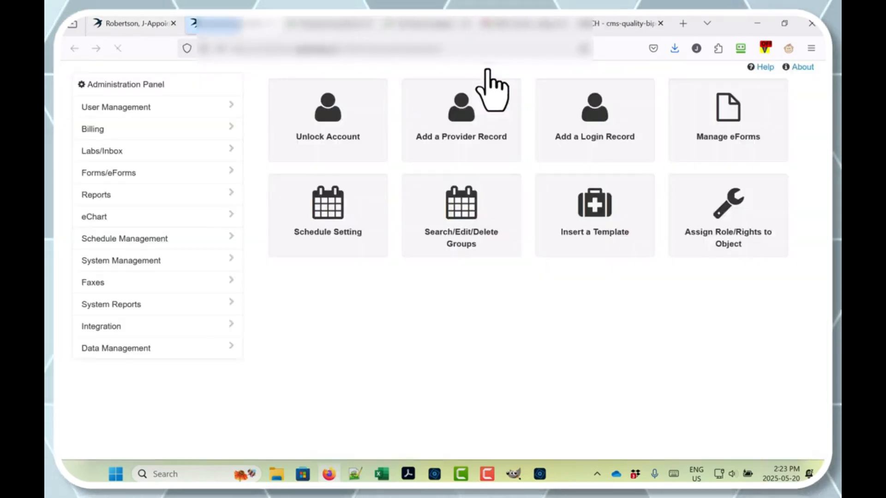
left_click(770, 139)
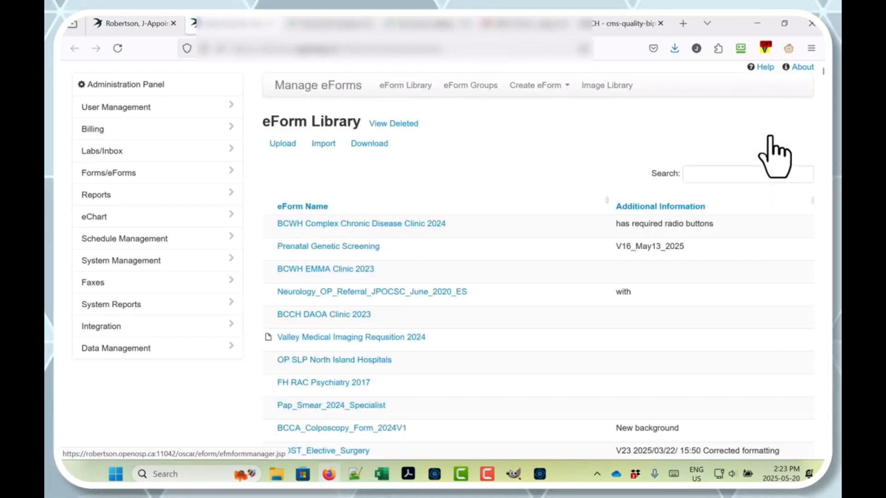
left_click(621, 91)
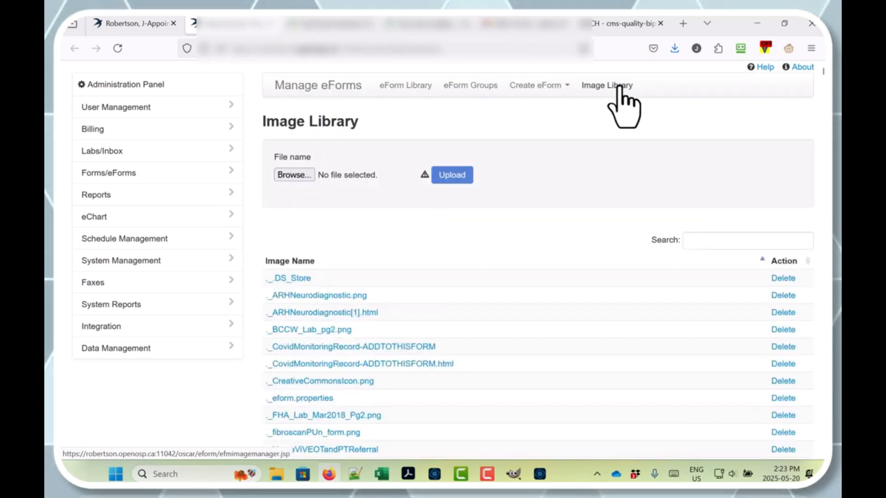
Step: Try to upload cms-quality-bipolar_disorder_mdq_screener.png to the Image Library
left_click(292, 175)
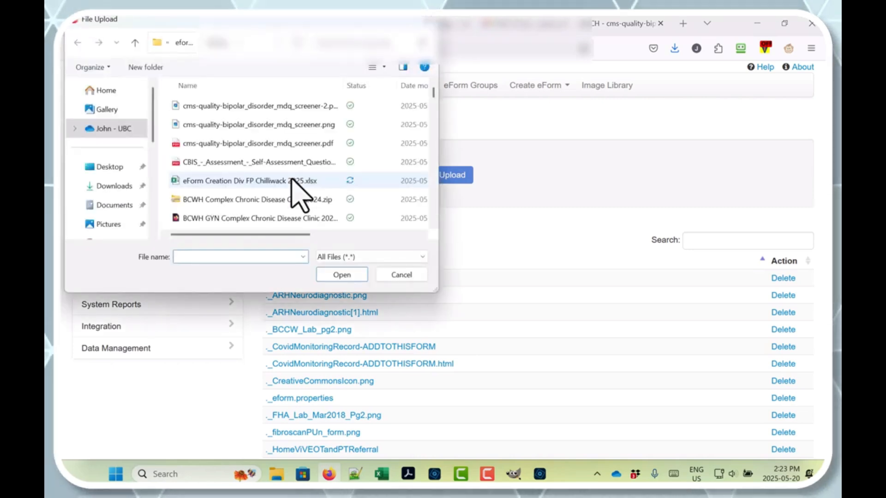
left_click(267, 127)
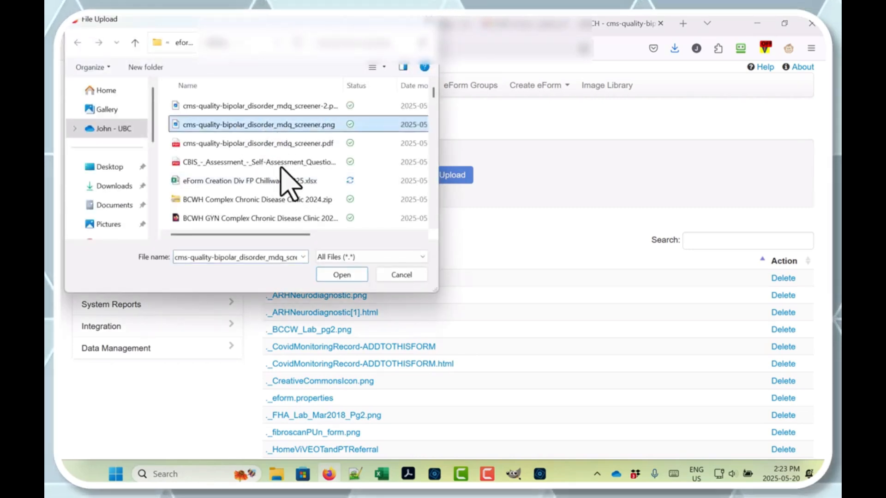
left_click(342, 275)
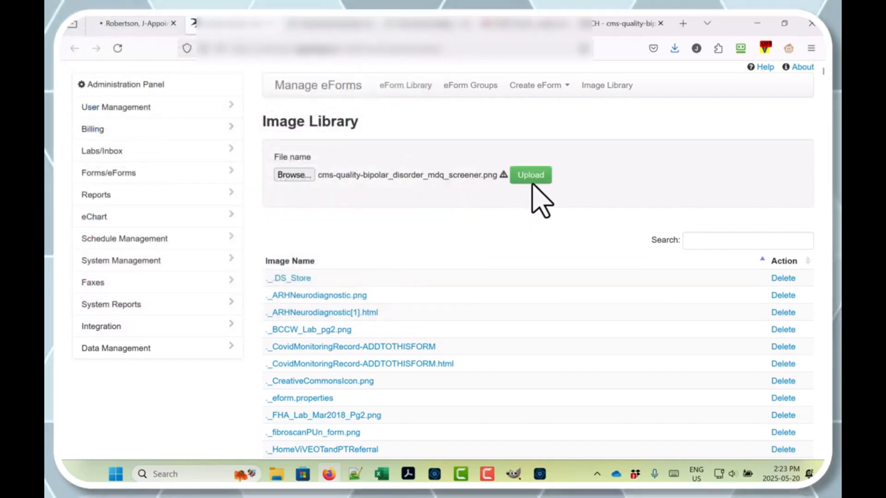
left_click(532, 183)
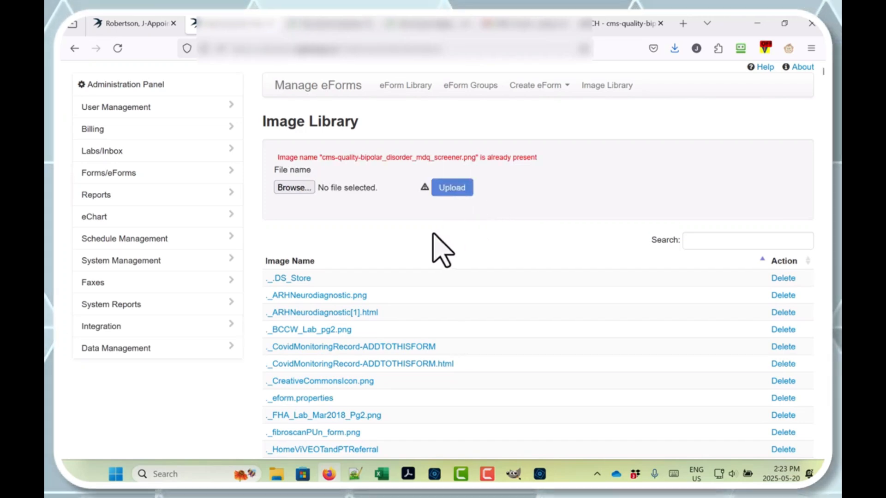
Step: Try to upload the second page's image, cms-quality-bipolar_disorder_mdq_screener-2.png, to the Image Library
left_click(296, 190)
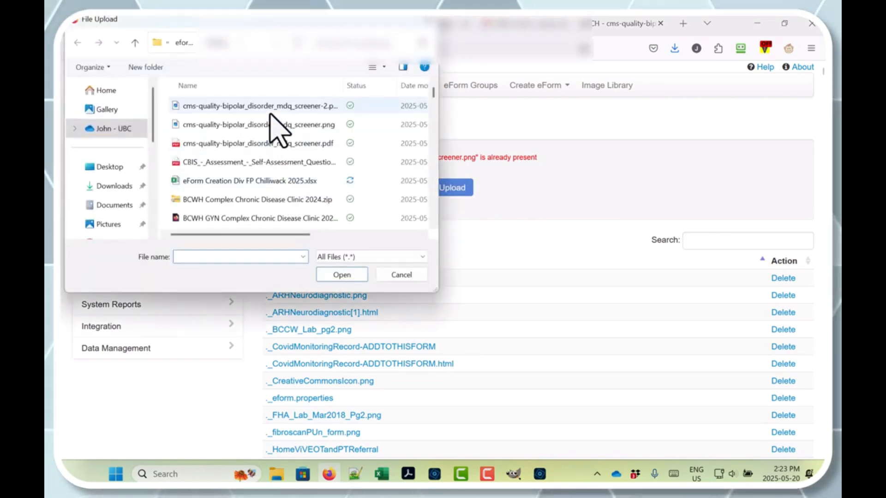
left_click(272, 107)
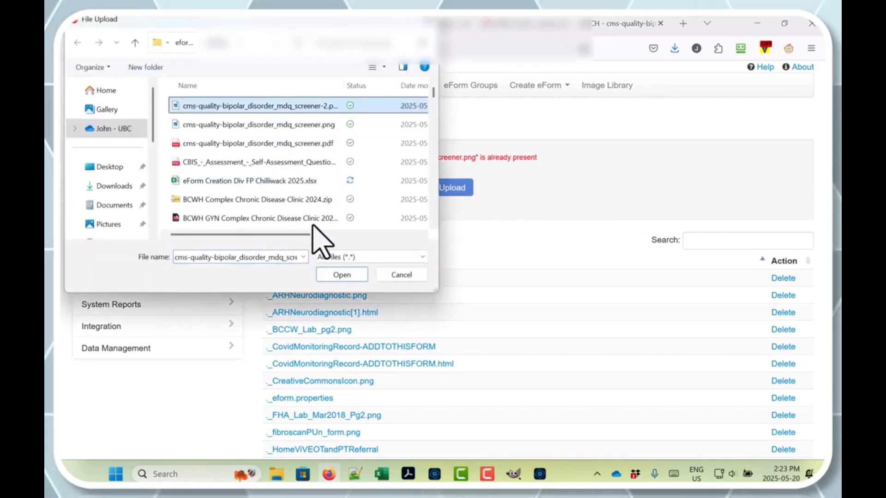
left_click(348, 275)
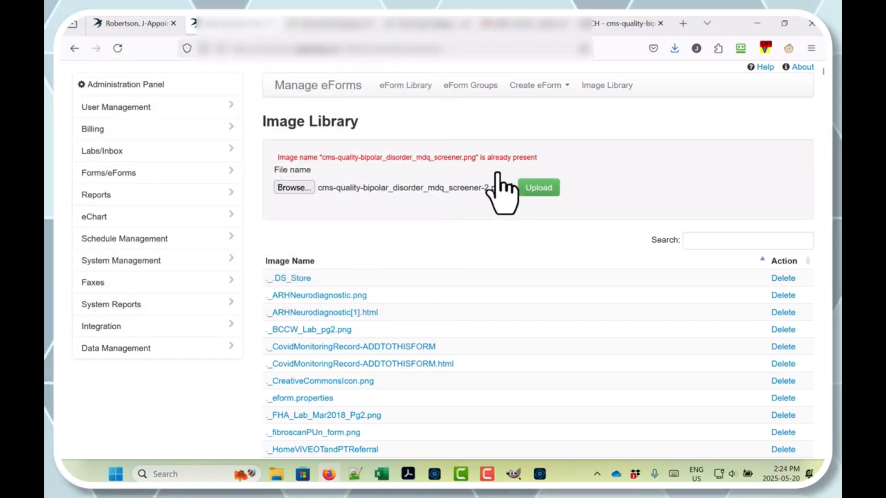
left_click(548, 187)
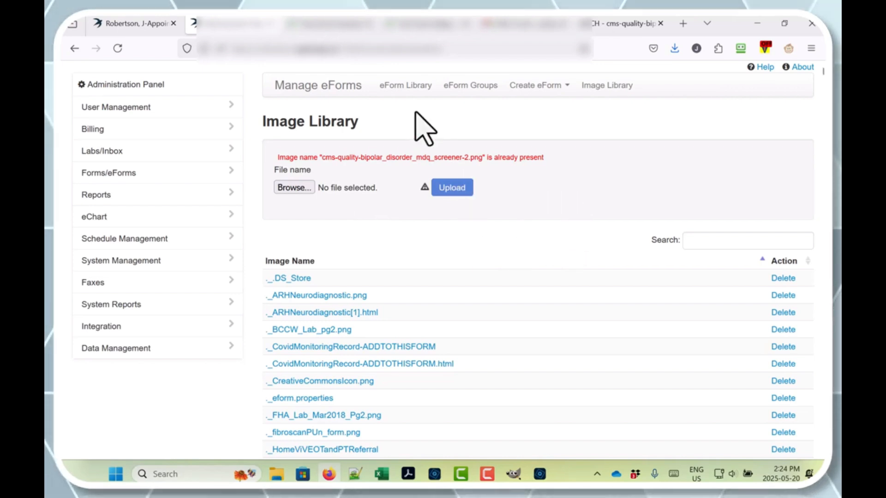
Step: Return to the eForm Library and launch the eForm Generator for creating a new eForm
left_click(400, 87)
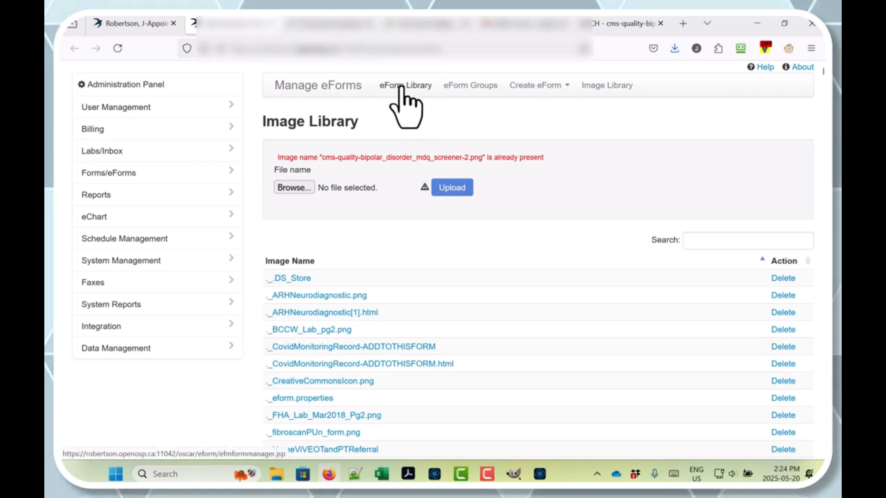
left_click(544, 88)
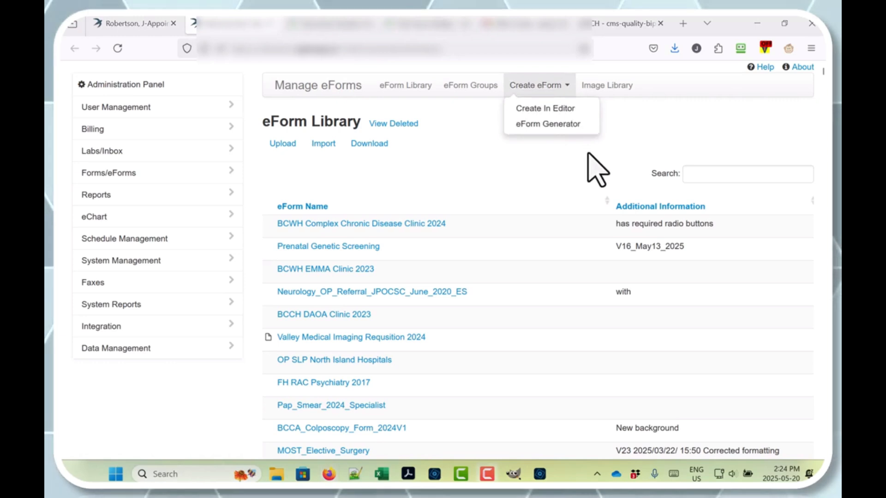
left_click(572, 125)
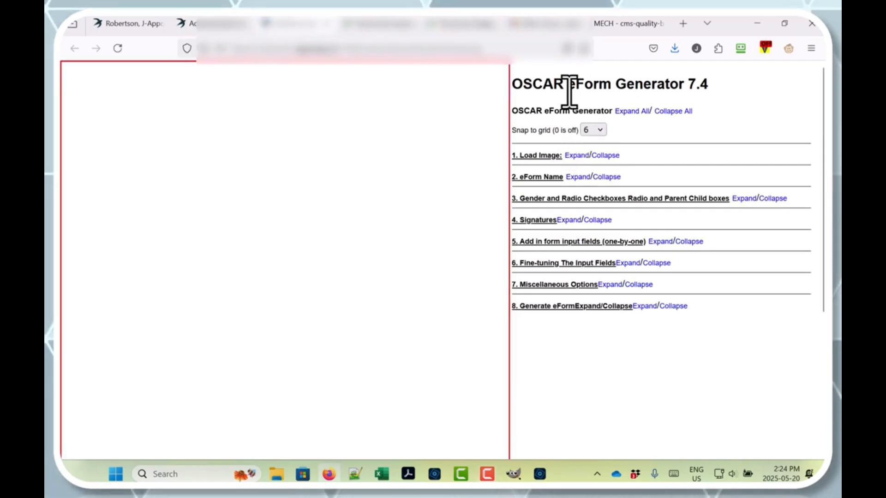